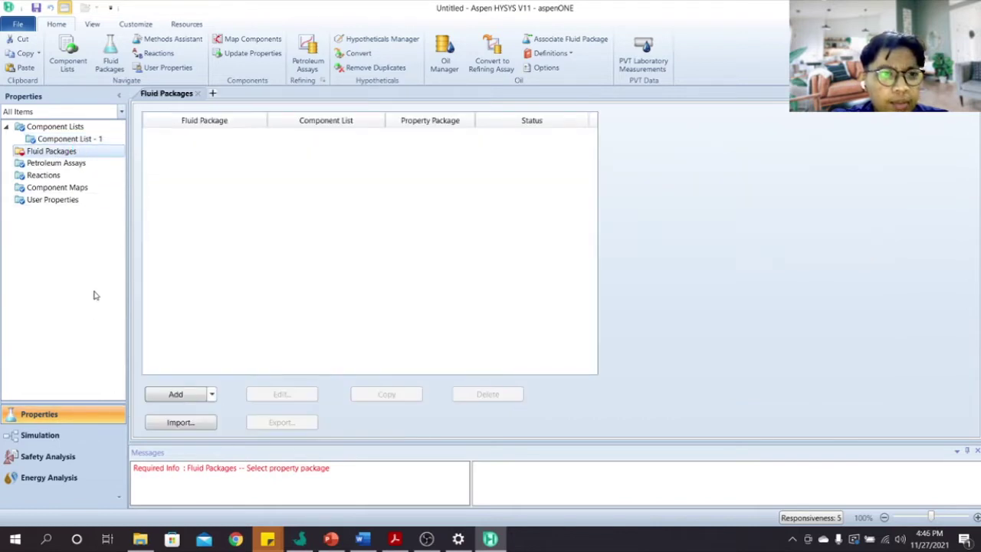
- Add a fluid package for Component List - 1 and select Peng-Robinson as its property package
click(176, 397)
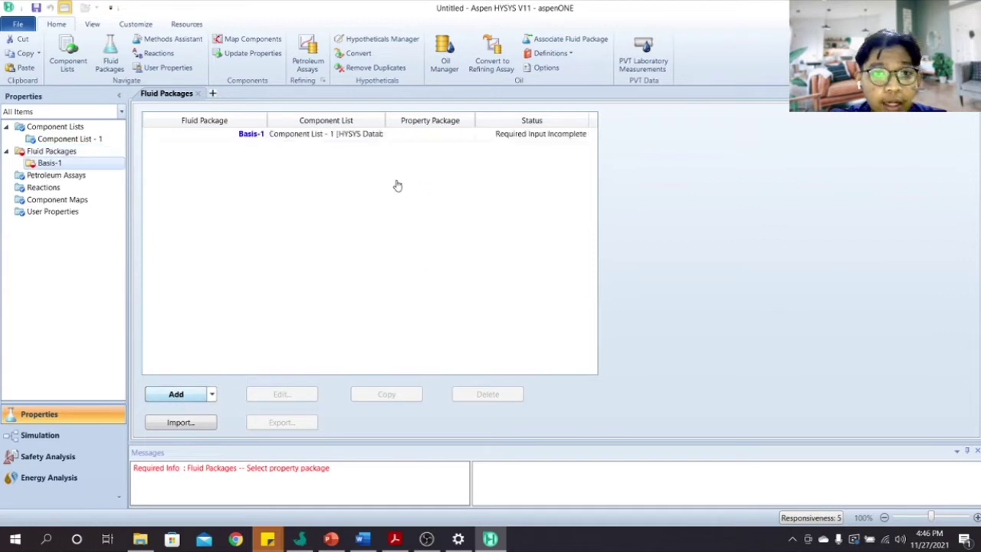
scroll(230, 291, down, 3)
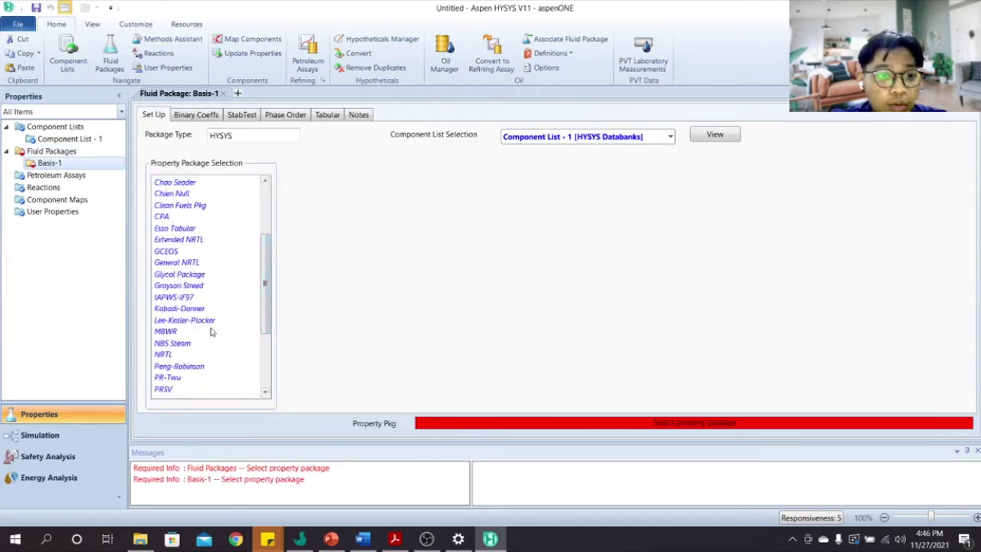
click(179, 367)
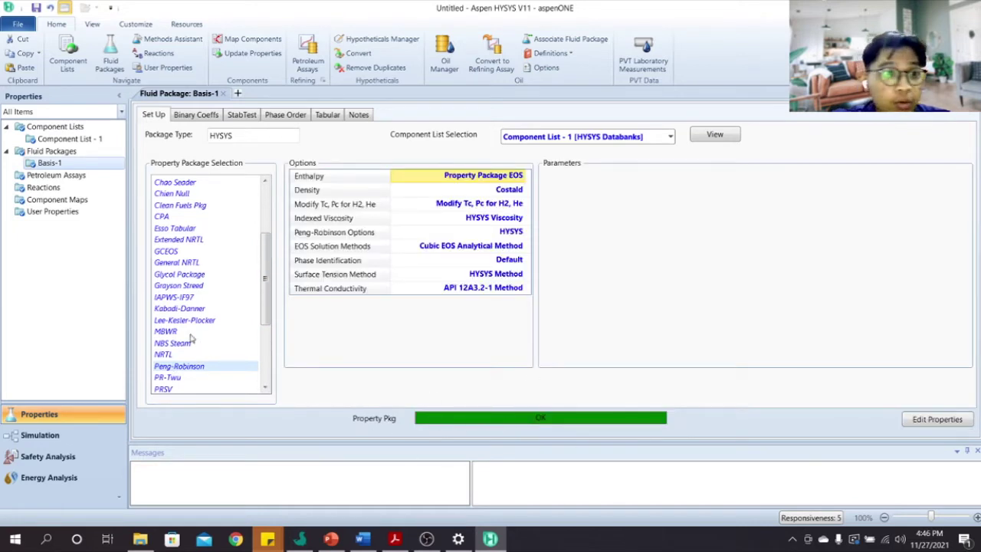
- Enter the simulation environment, dock the model palette beside the flowsheet and place a material stream on it
click(58, 435)
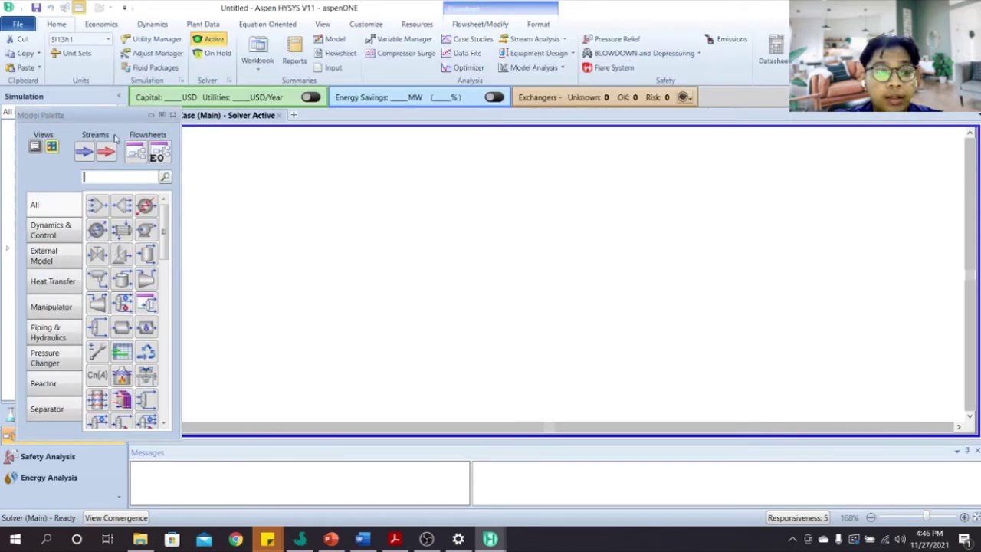
drag(86, 116, 585, 274)
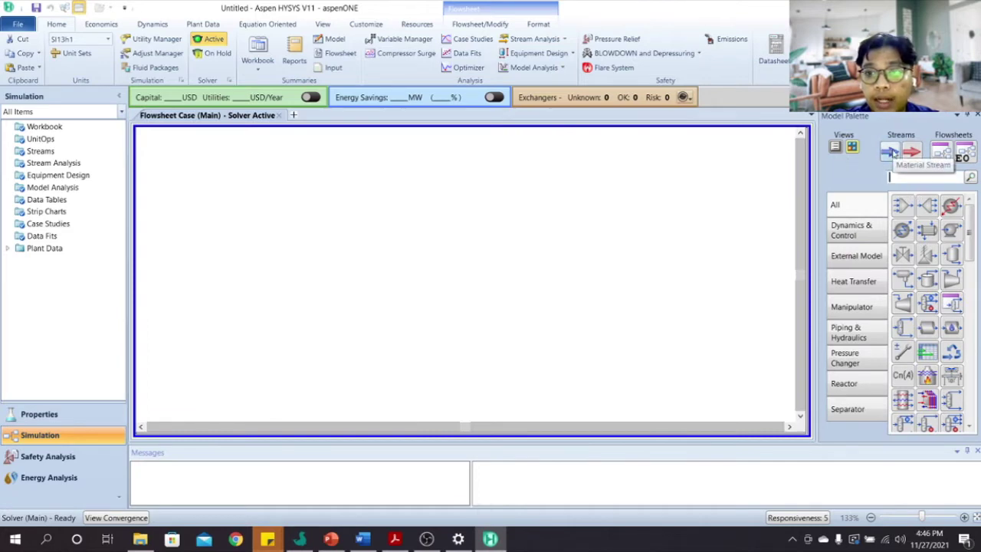
drag(891, 153, 323, 244)
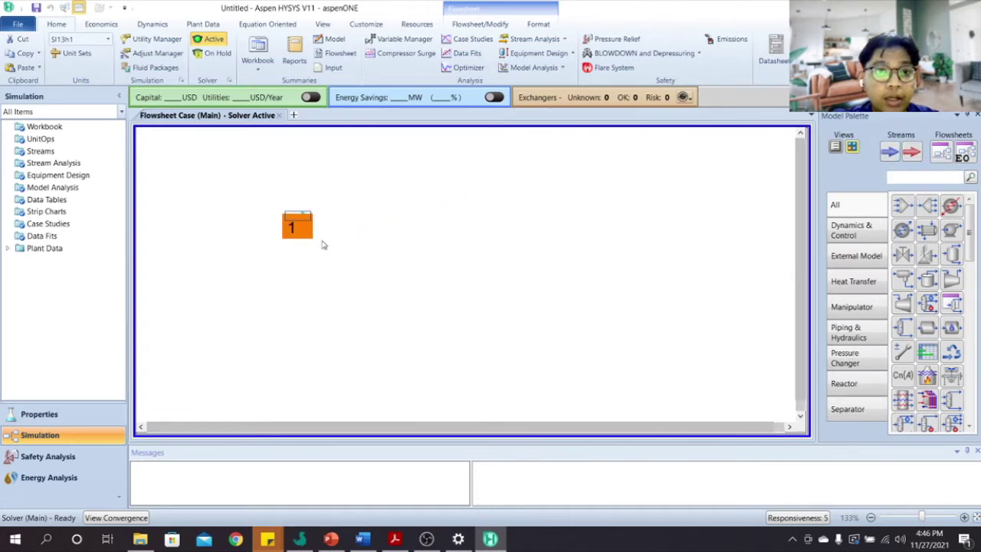
- Set material stream 1's temperature to 62.6 F and its pressure to 2161 psia
double_click(291, 216)
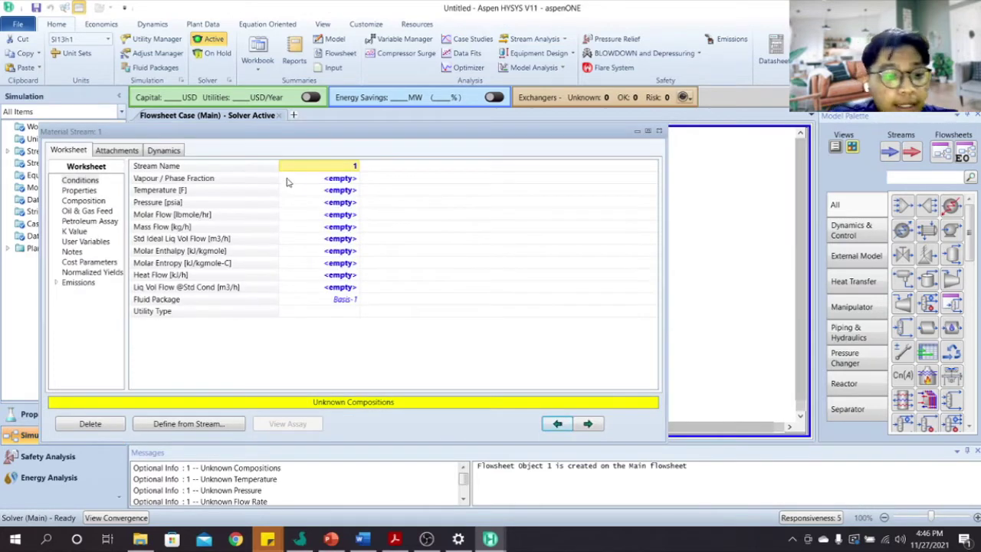
click(329, 190)
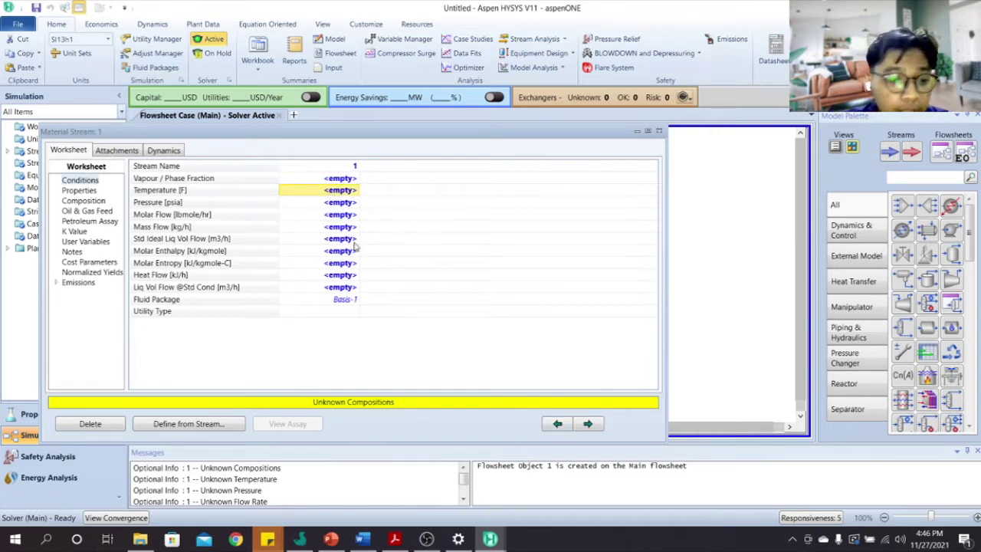
text(62)
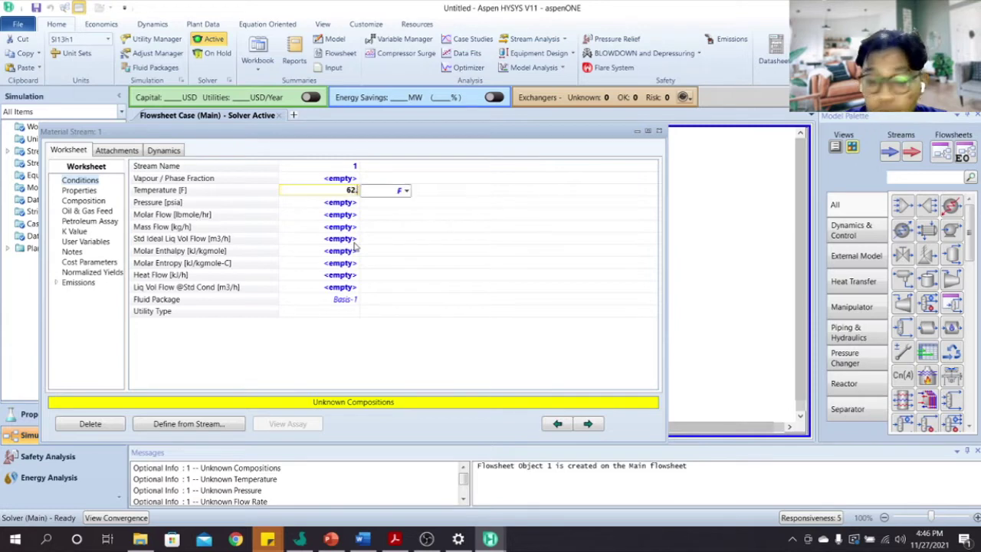
text(.6)
key(Return)
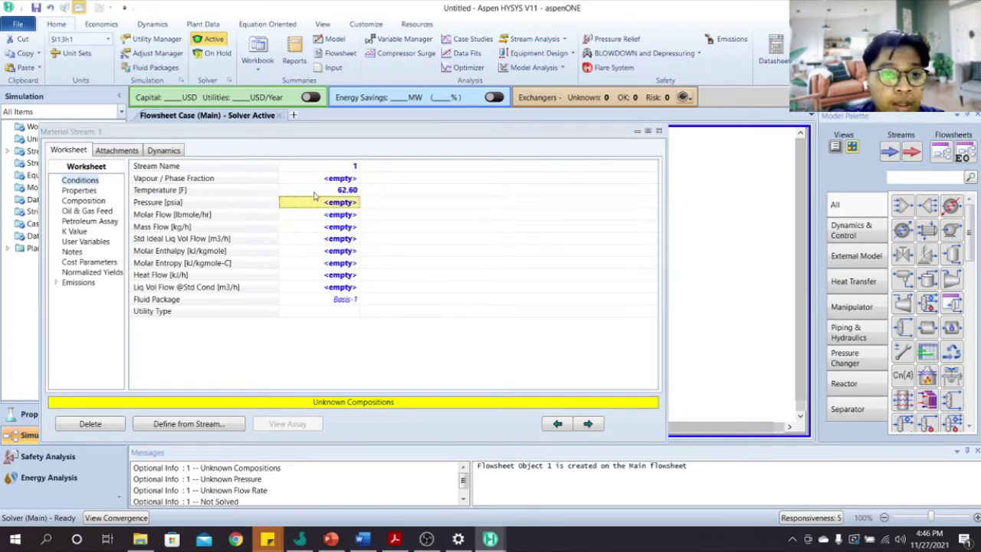
click(335, 204)
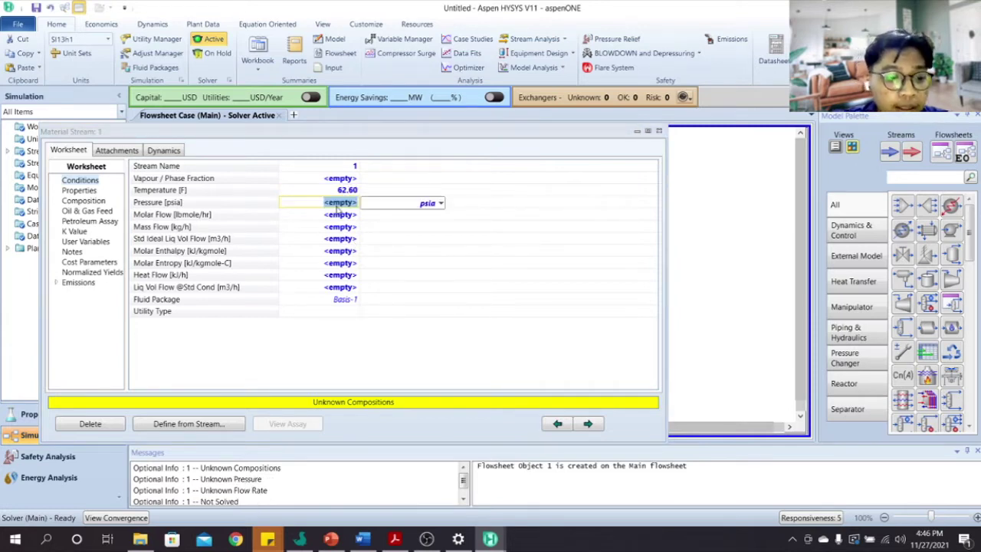
text(2161)
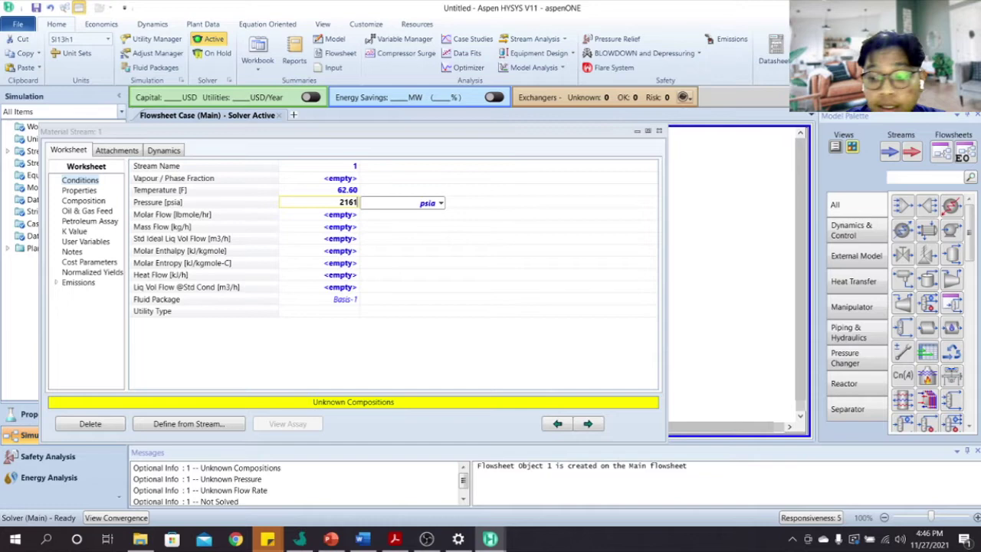
key(Return)
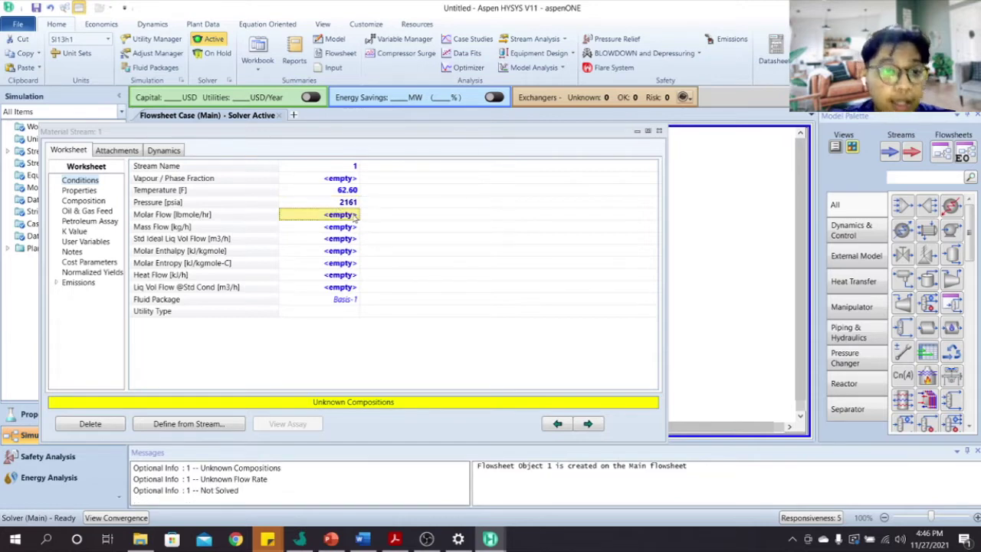
- Set the molar flow of material stream 1 to 2.205 lbmole/hr
click(337, 217)
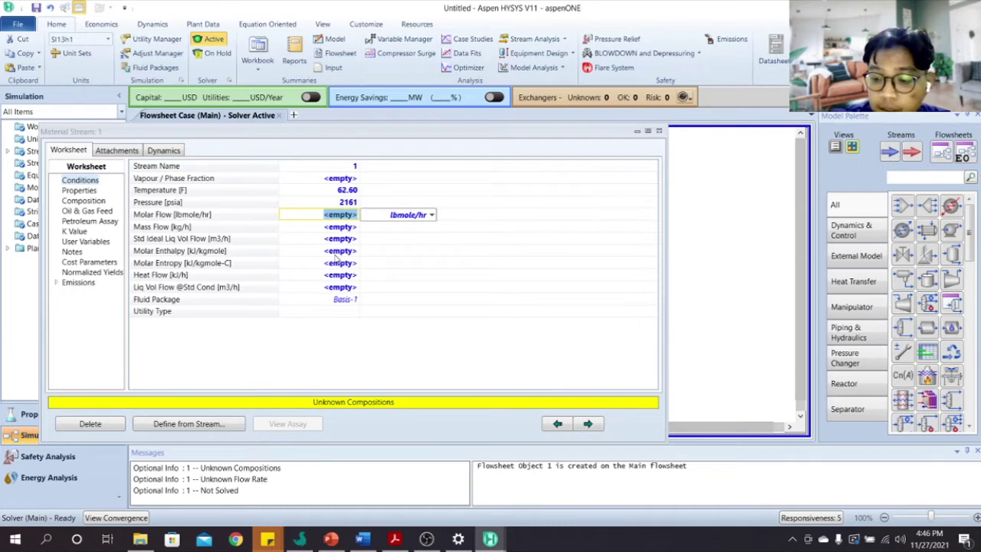
text(2)
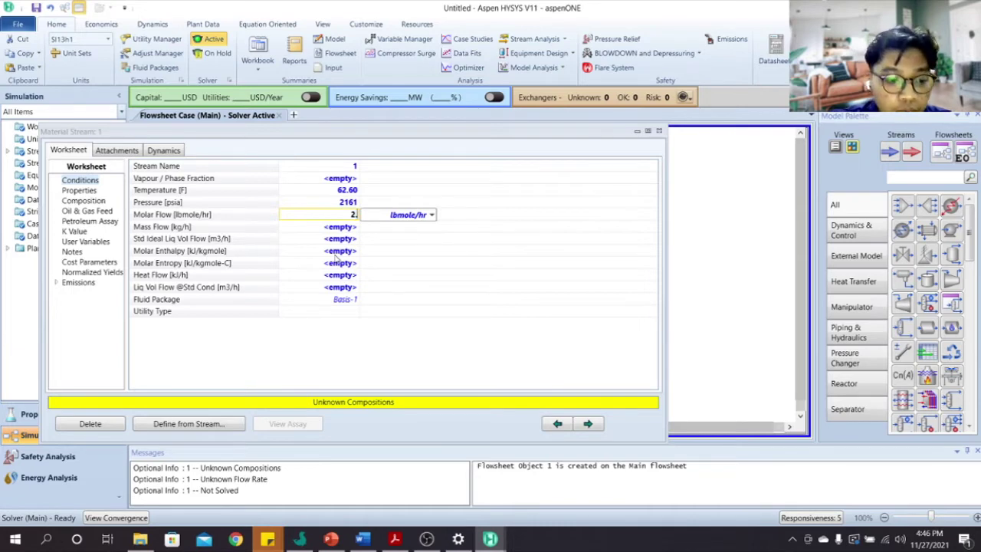
text(.205)
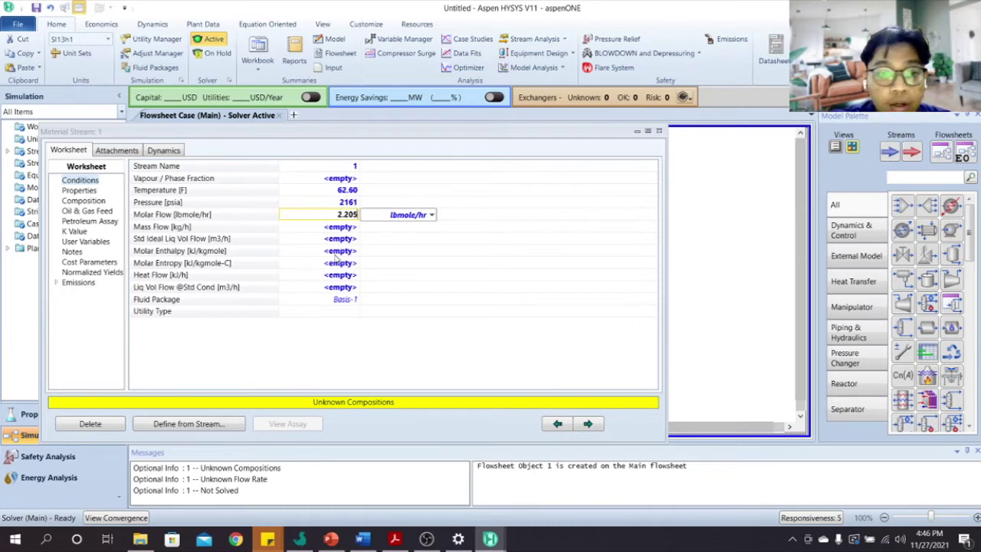
key(Return)
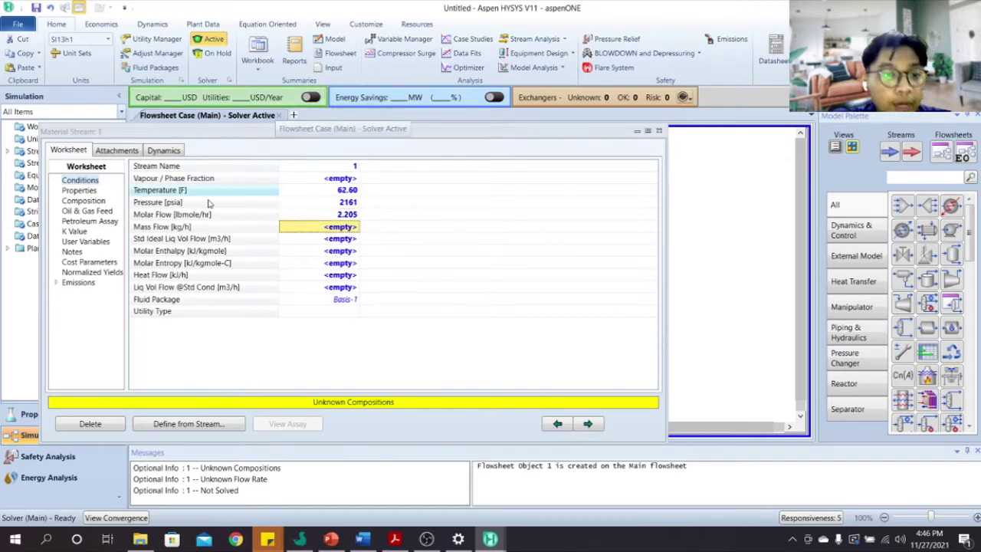
- Define stream 1's composition as a nitrogen mole fraction of 1, normalize and accept it, and close the stream's window
click(84, 202)
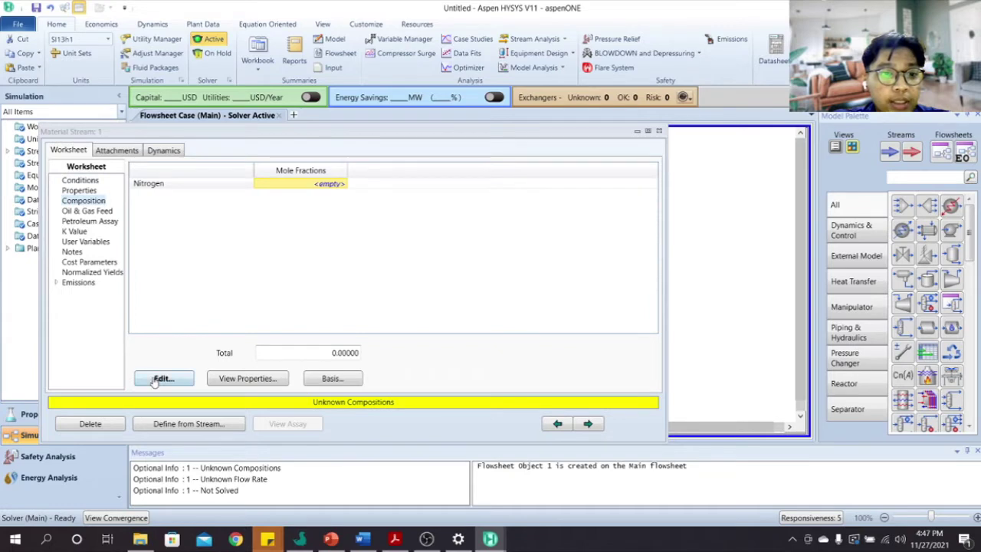
click(185, 379)
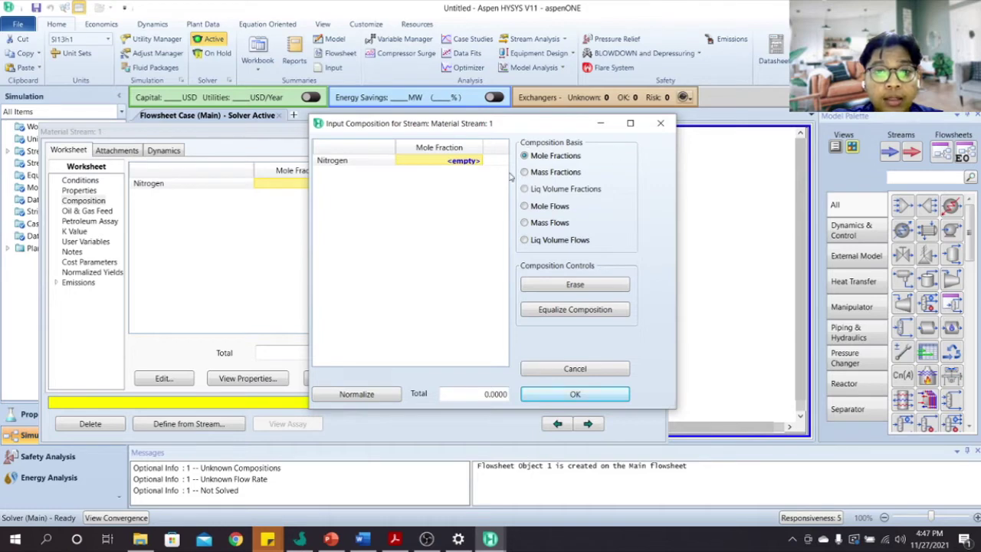
click(458, 162)
text(1)
key(Return)
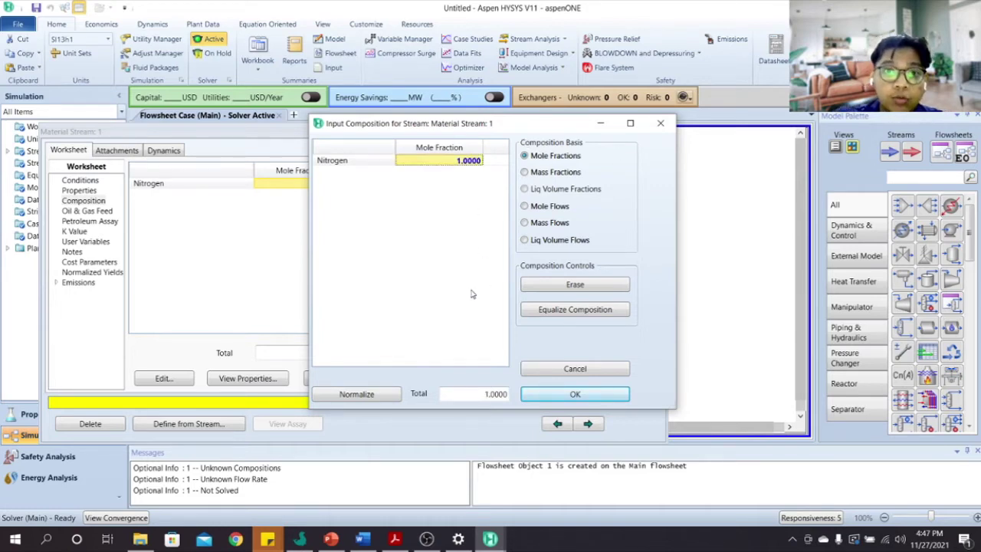
click(369, 393)
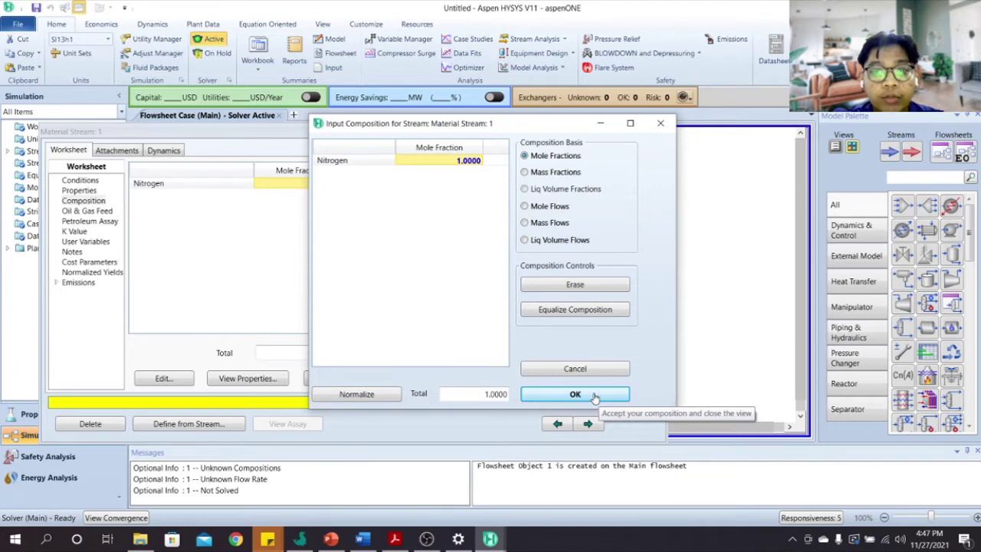
click(575, 394)
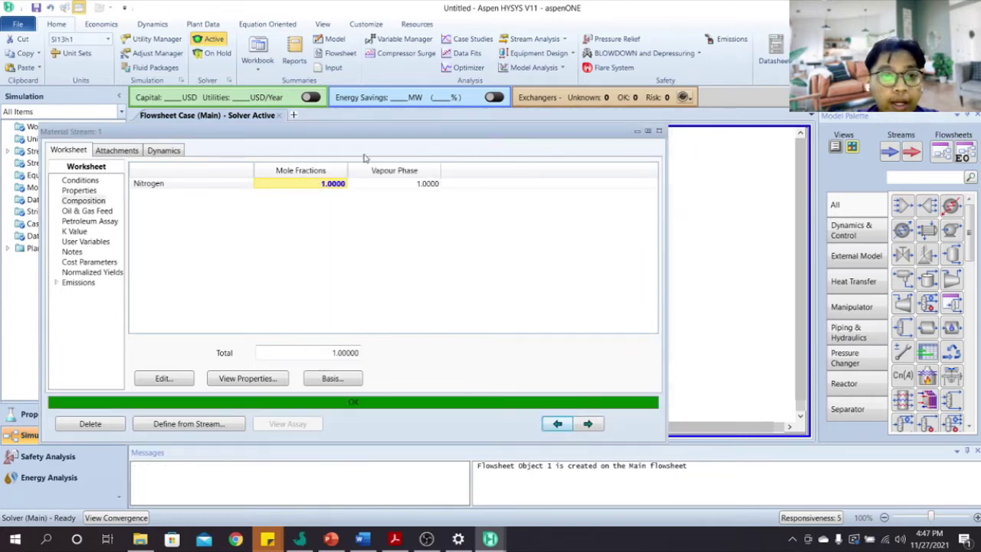
drag(354, 129, 484, 54)
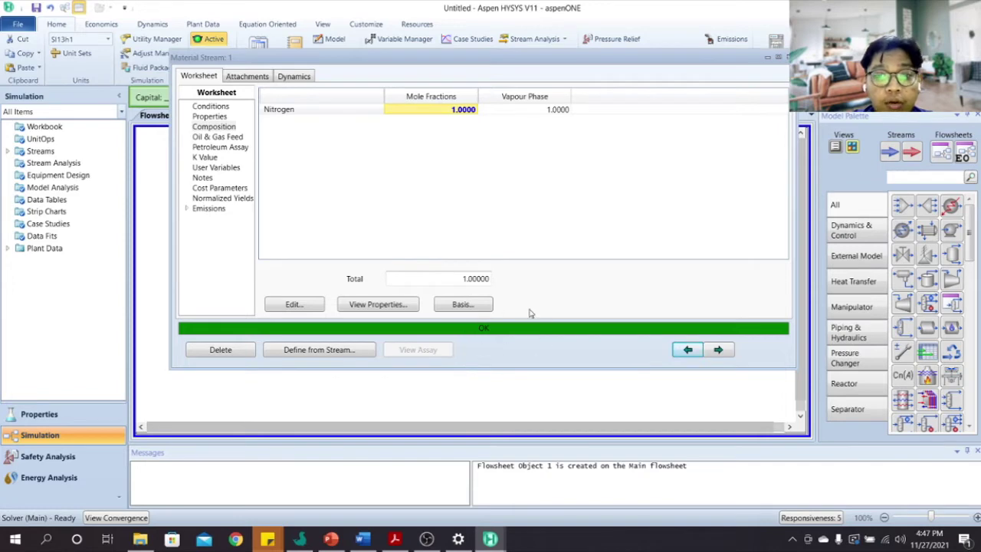
click(778, 58)
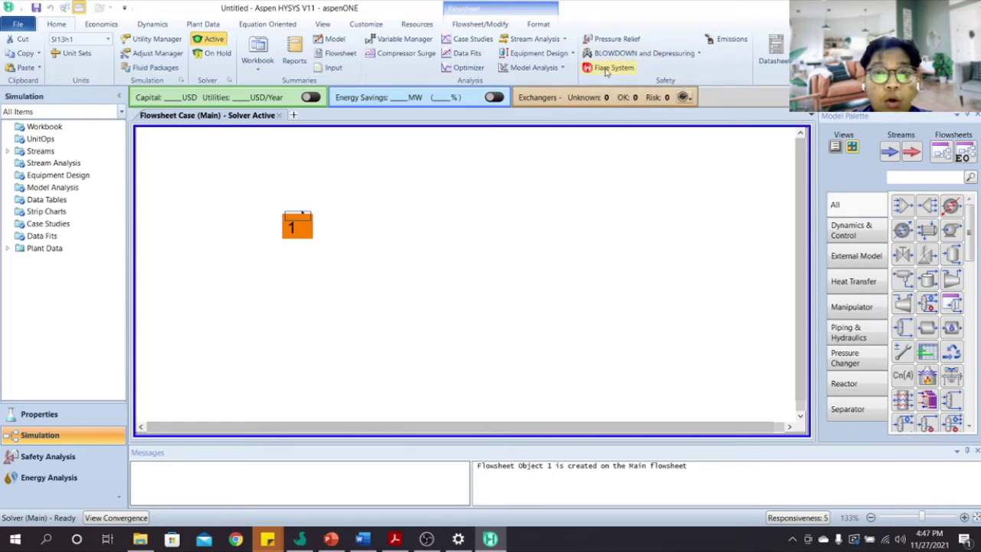
- Create a Depressuring analysis and assign stream 1 as its inlet
click(698, 54)
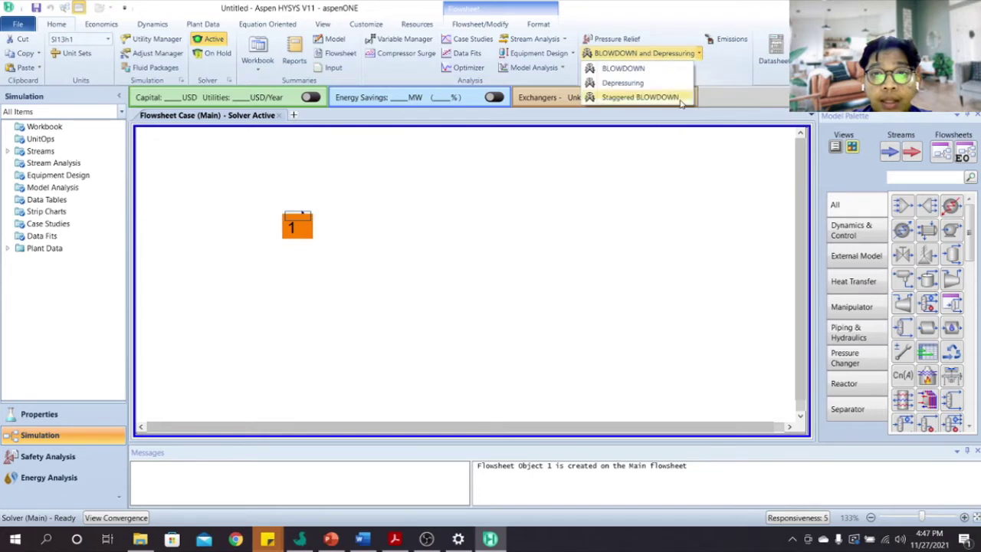
click(665, 83)
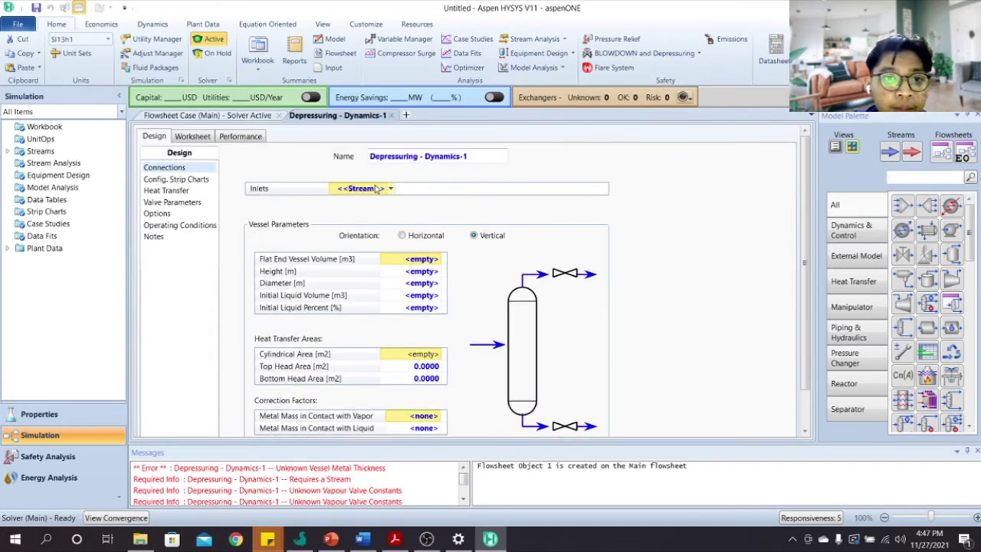
click(390, 190)
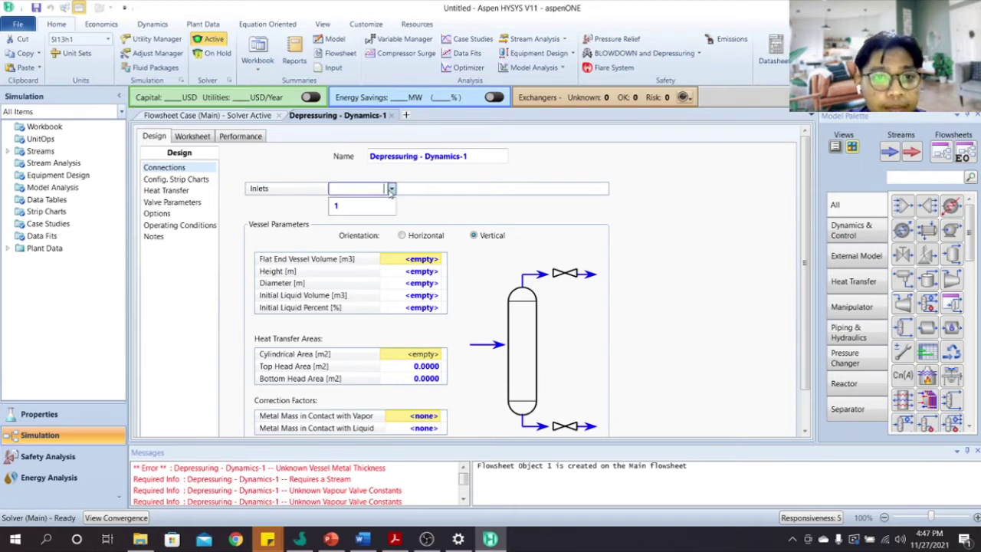
click(344, 207)
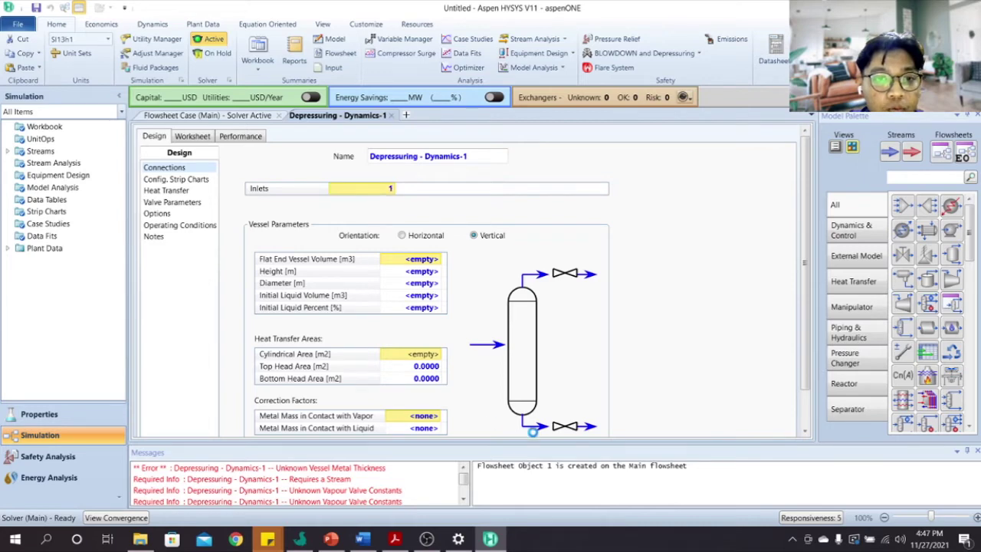
click(598, 328)
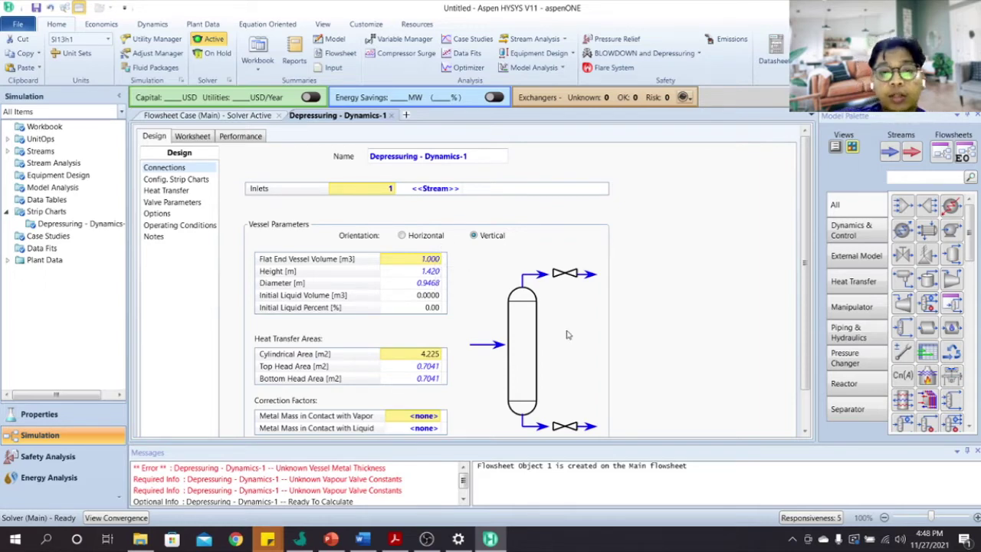
- Clear the flat end vessel volume in the depressuring vessel parameters
click(421, 259)
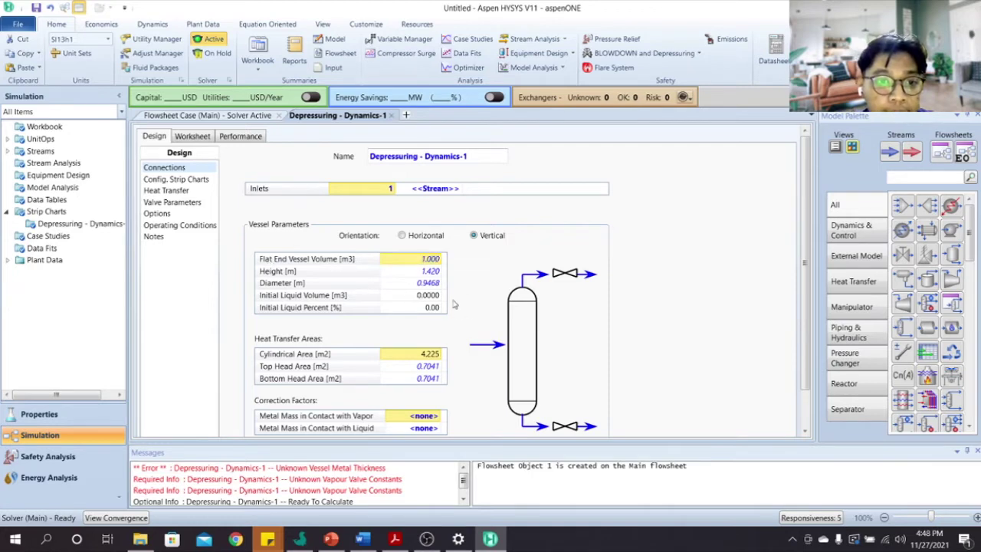
key(BackSpace)
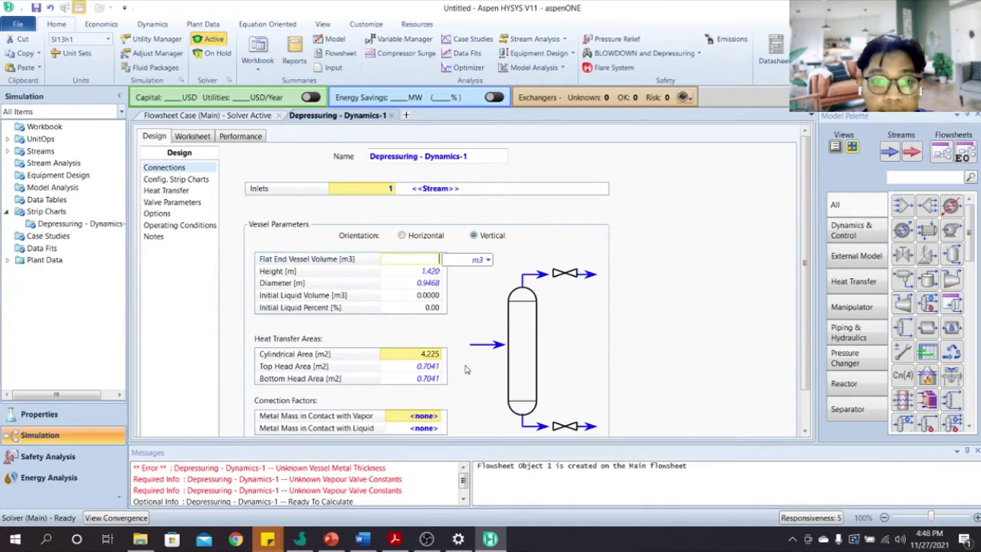
key(Return)
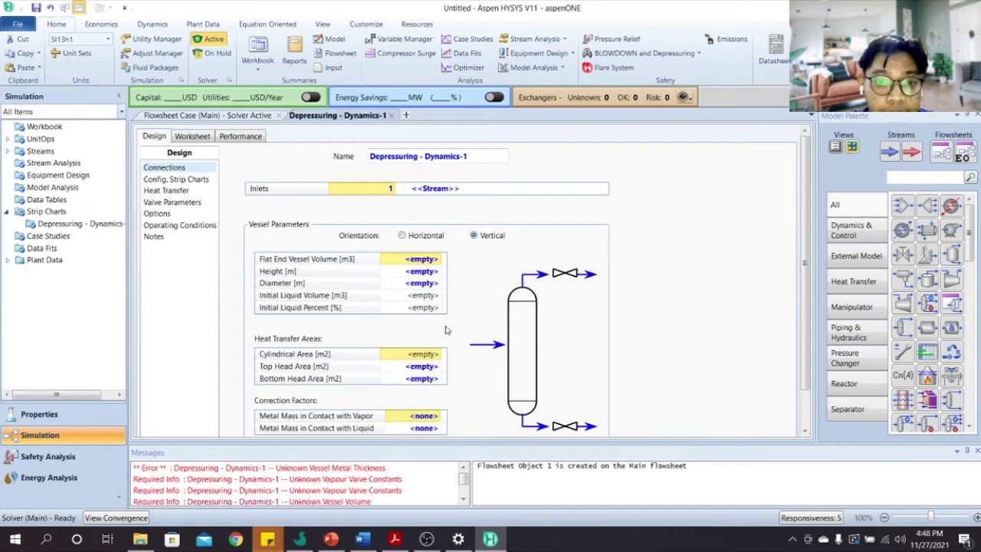
- Set the depressuring vessel's height to 5 ft and its diameter to 0.8957 ft
click(416, 272)
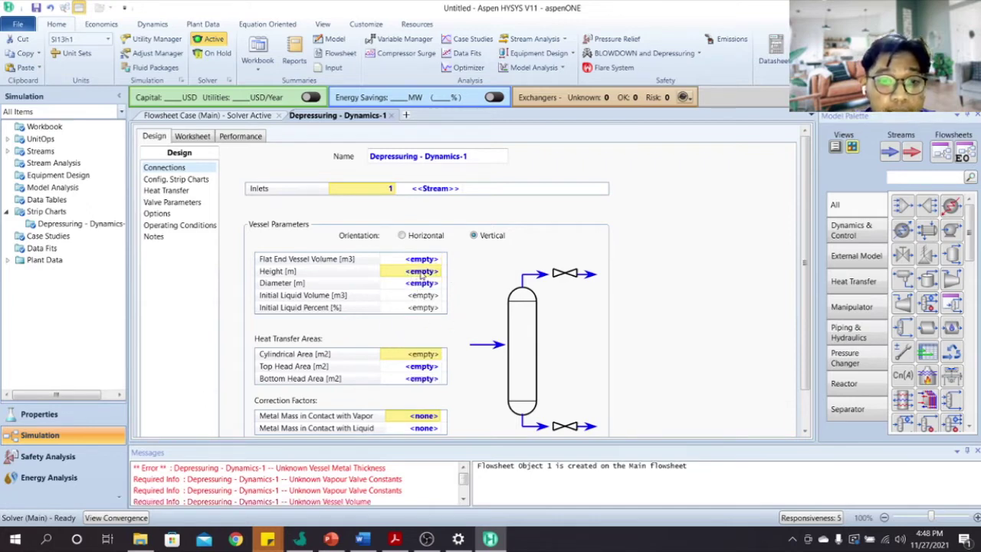
text(5)
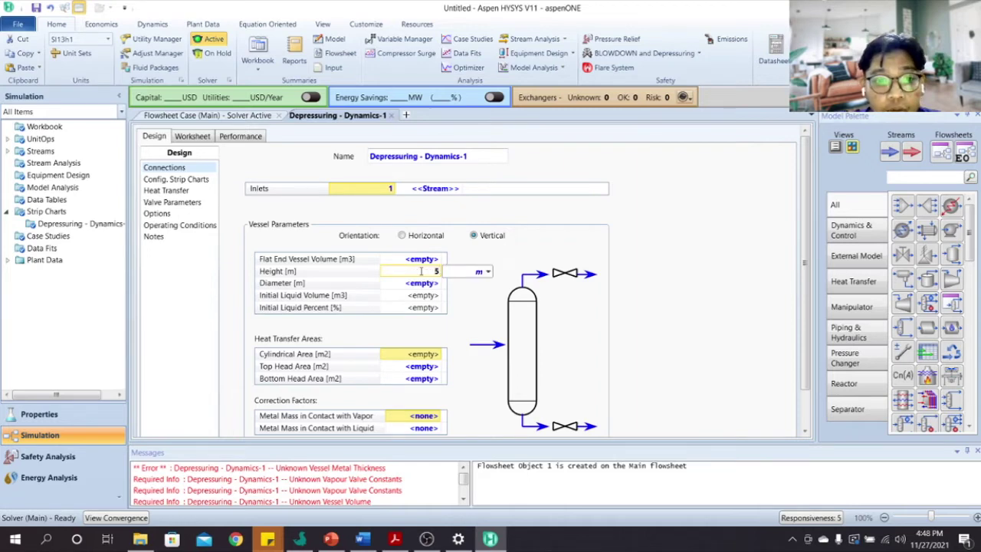
click(487, 272)
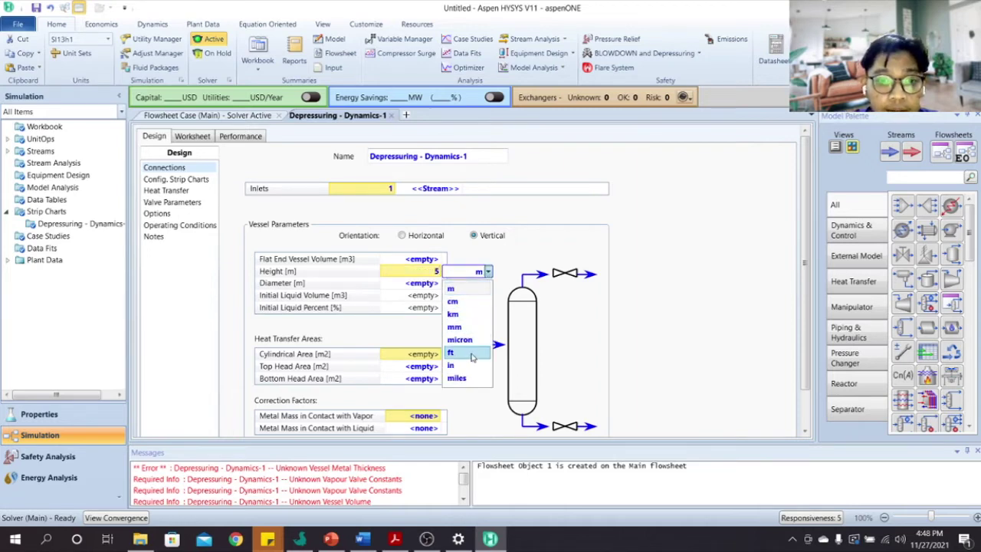
click(473, 354)
click(429, 283)
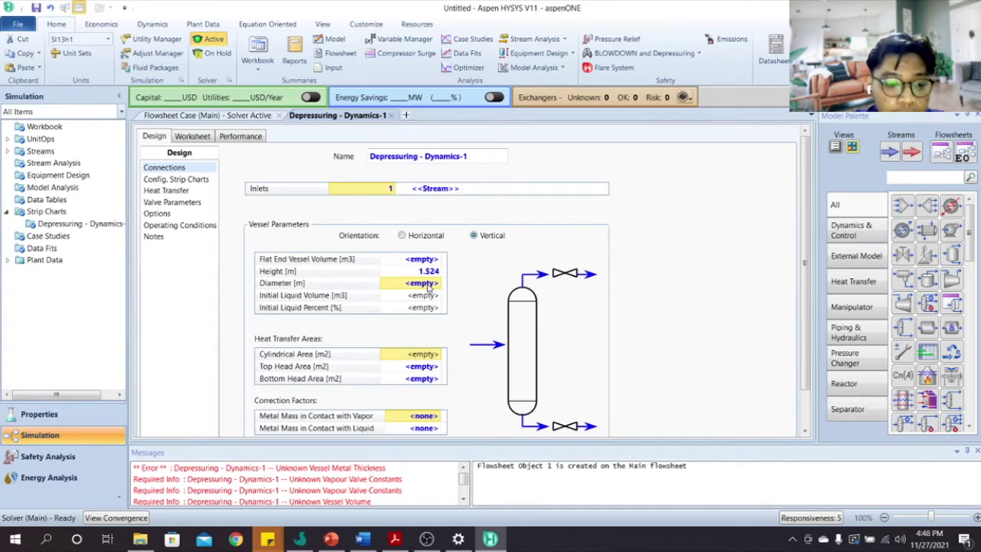
text(0)
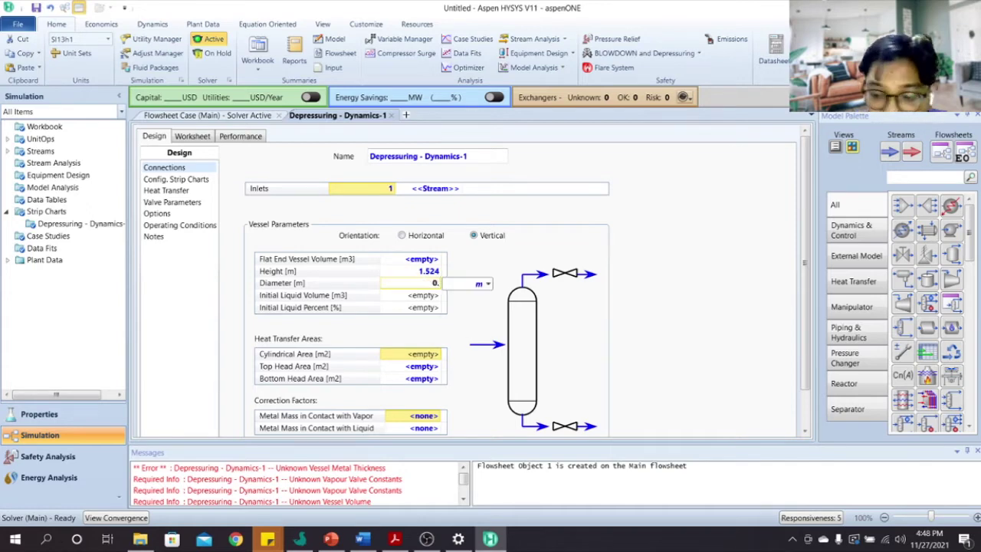
text(.8957)
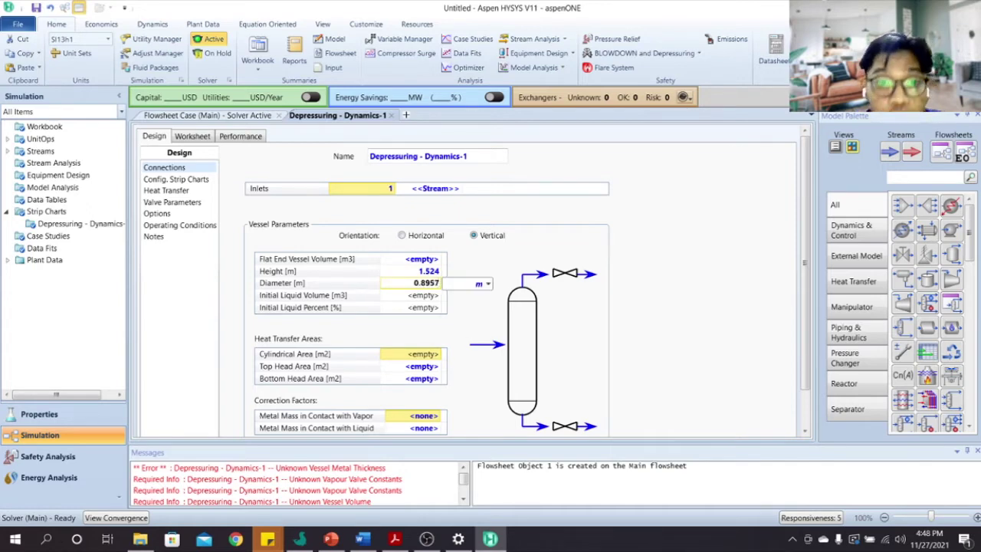
click(488, 285)
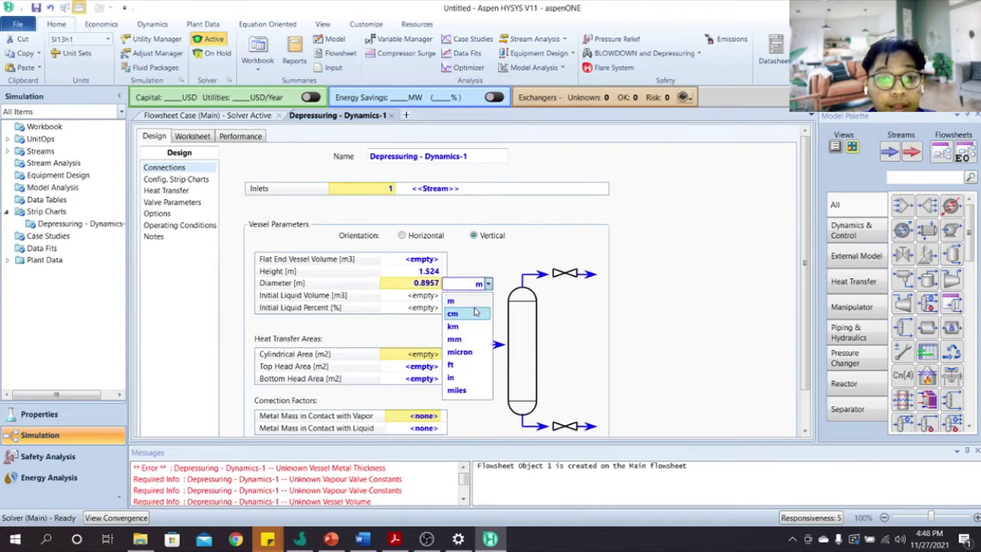
click(466, 363)
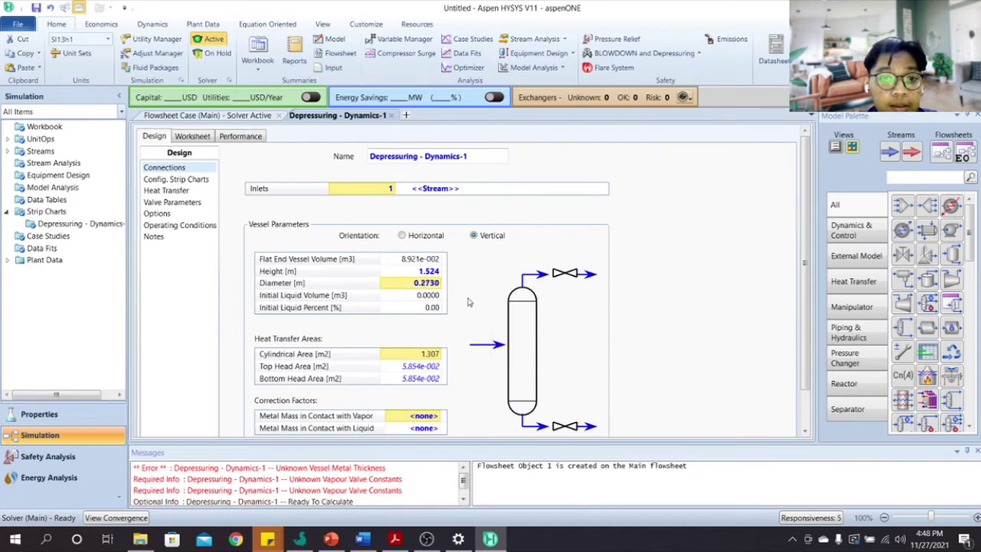
- Set the ambient temperature in the depressuring analysis's heat transfer settings to 62.33 F
scroll(468, 302, down, 2)
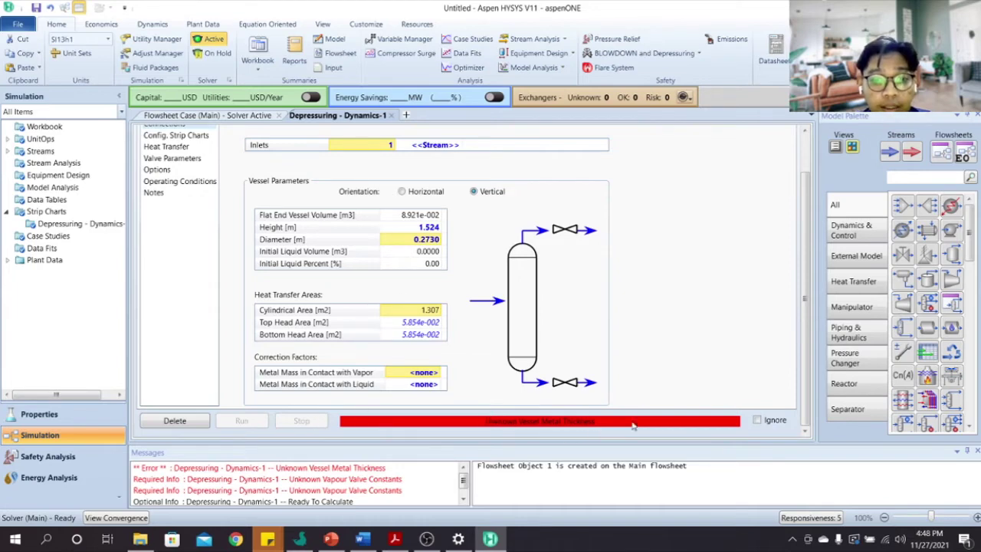
scroll(221, 285, up, 2)
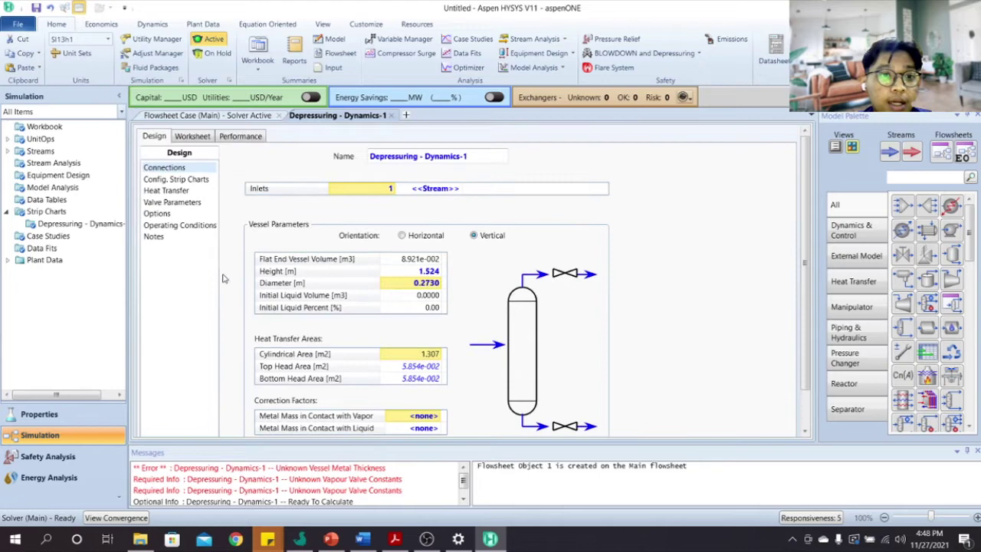
click(166, 191)
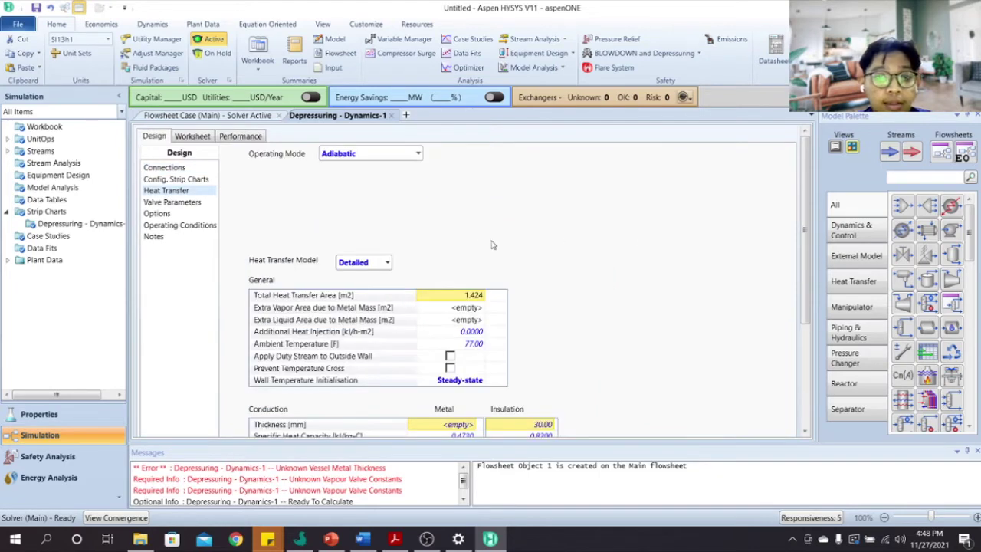
scroll(481, 243, down, 3)
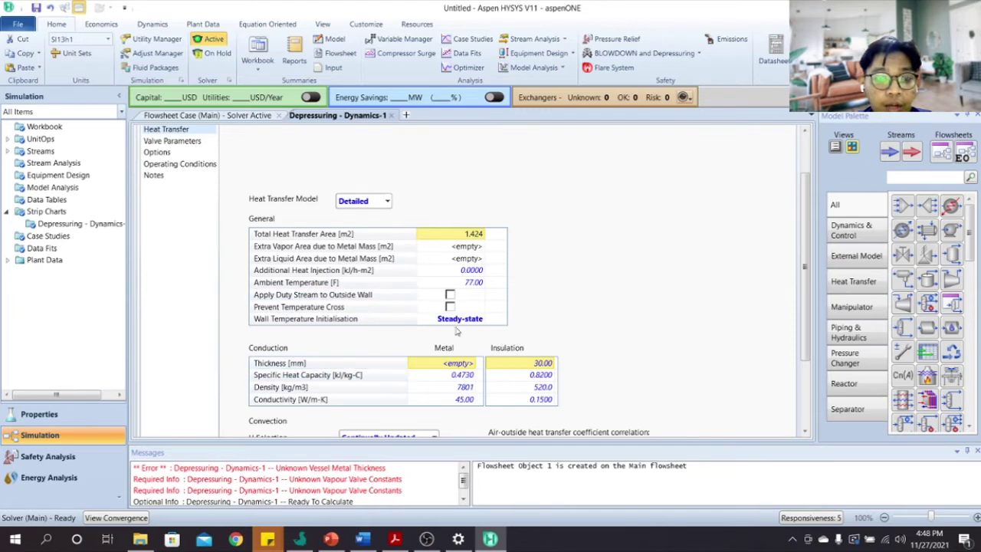
click(473, 283)
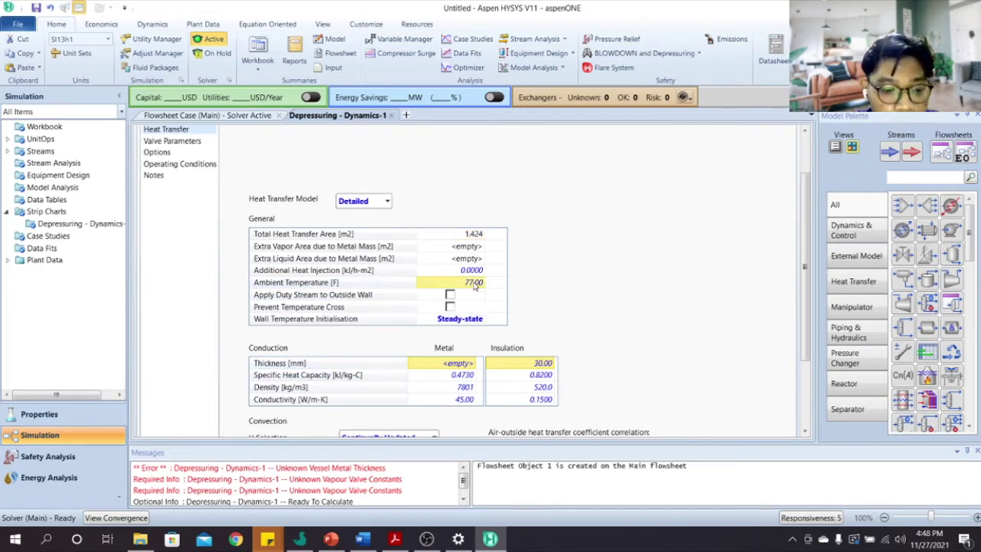
text(6)
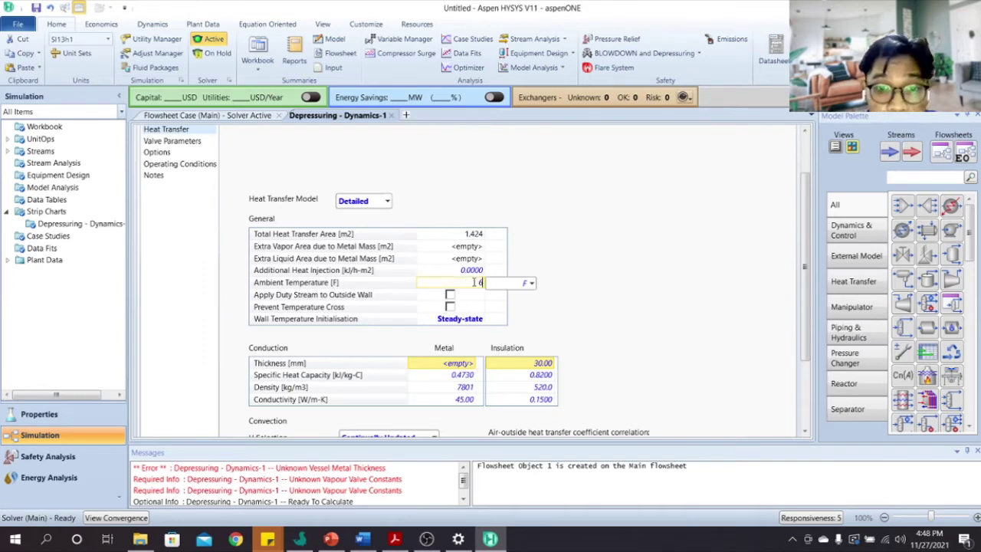
text(2)
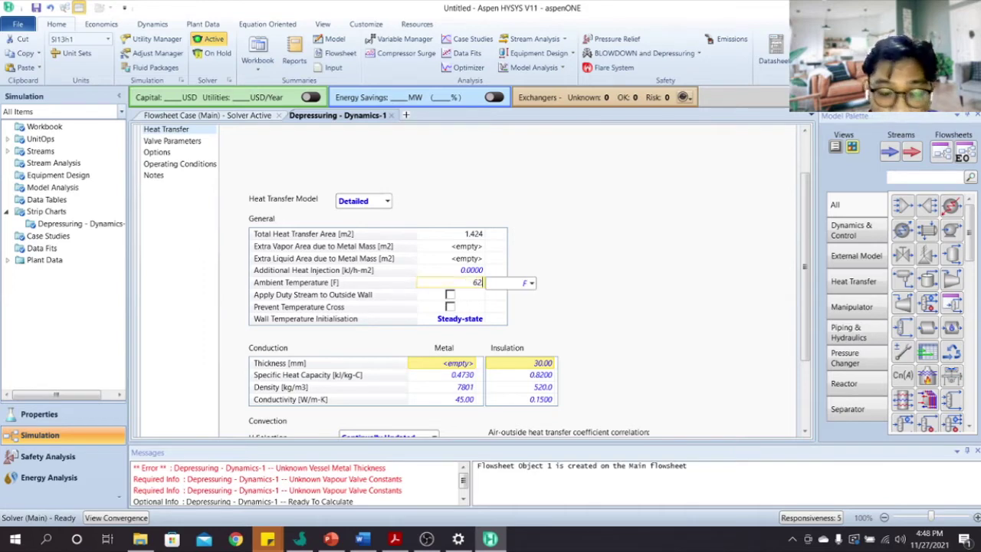
text(.33)
key(Return)
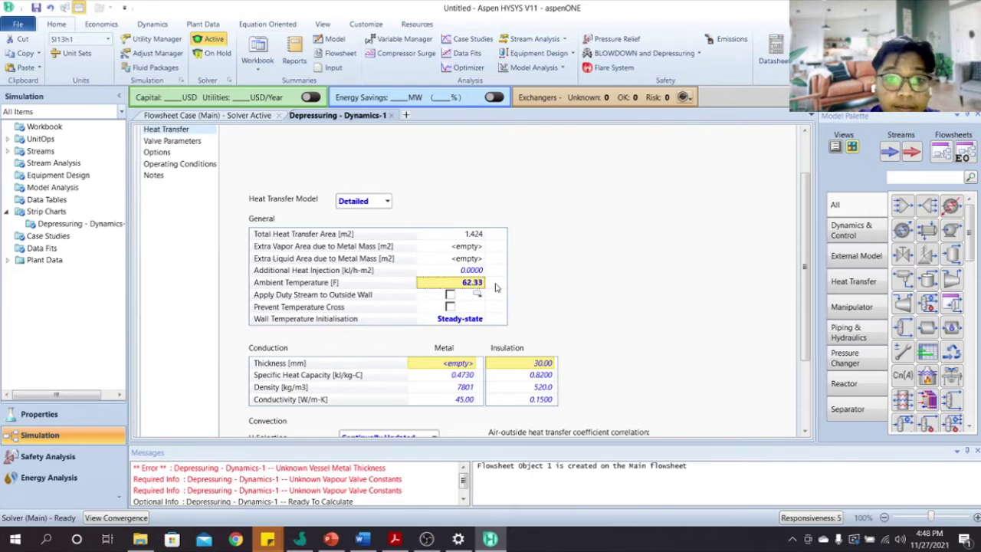
- Set the metal thickness in the conduction parameters to 0.9843 in
scroll(494, 362, down, 1)
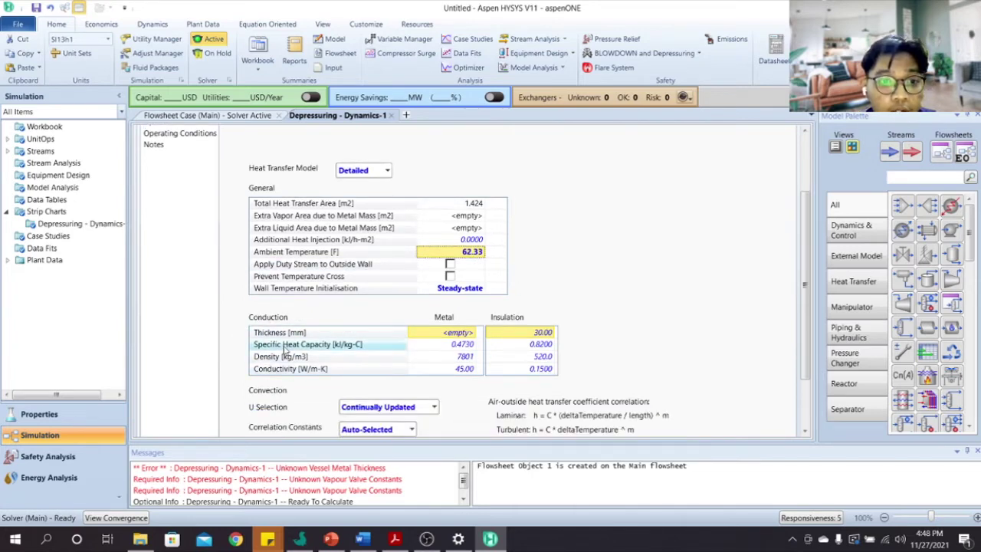
click(460, 334)
text(0)
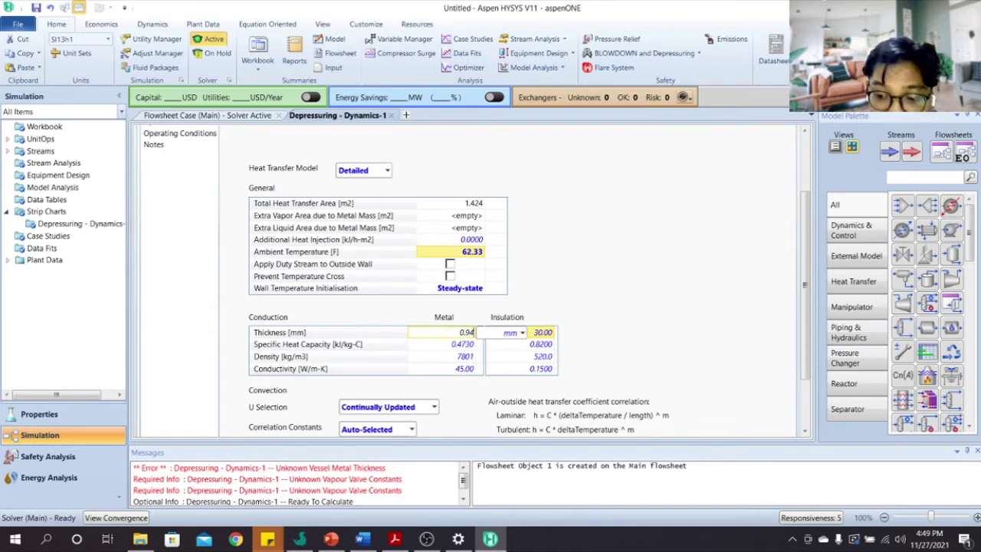
text(.984)
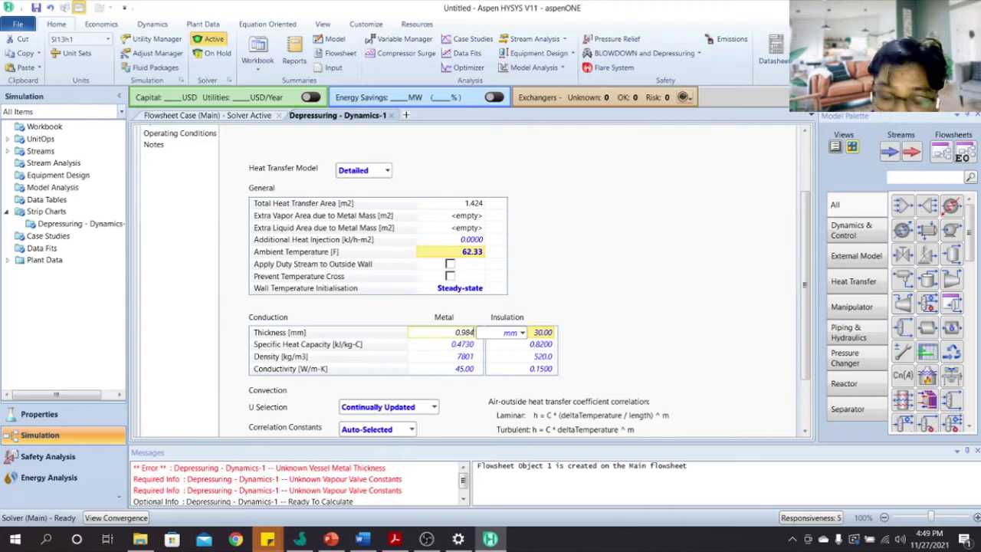
text(3)
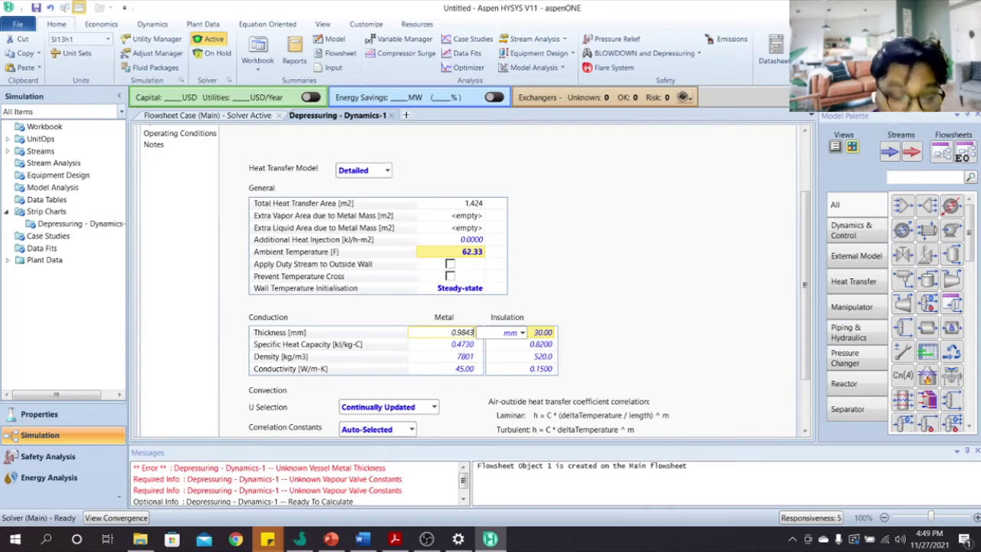
click(521, 332)
click(485, 426)
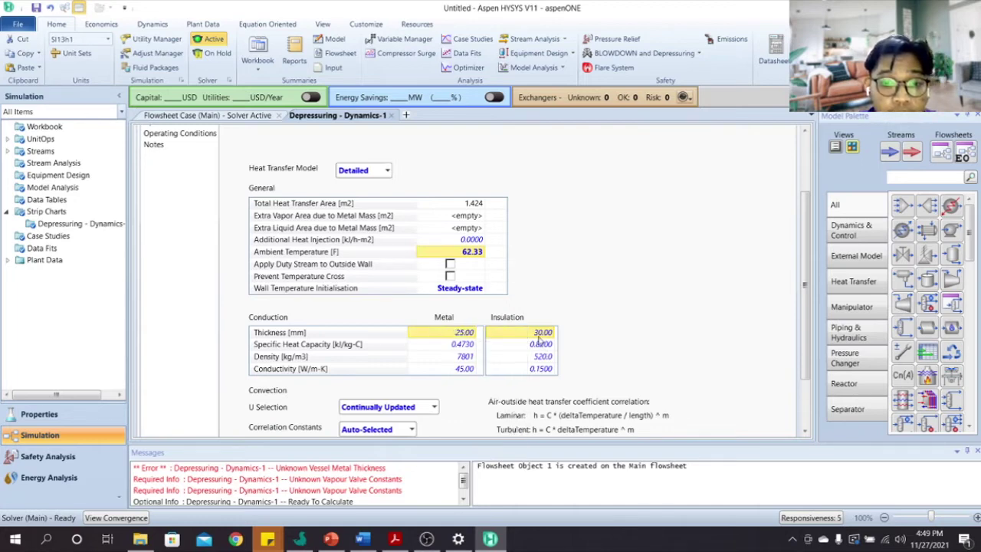
- Set the insulation thickness in the conduction parameters to 0 in
click(536, 334)
text(0)
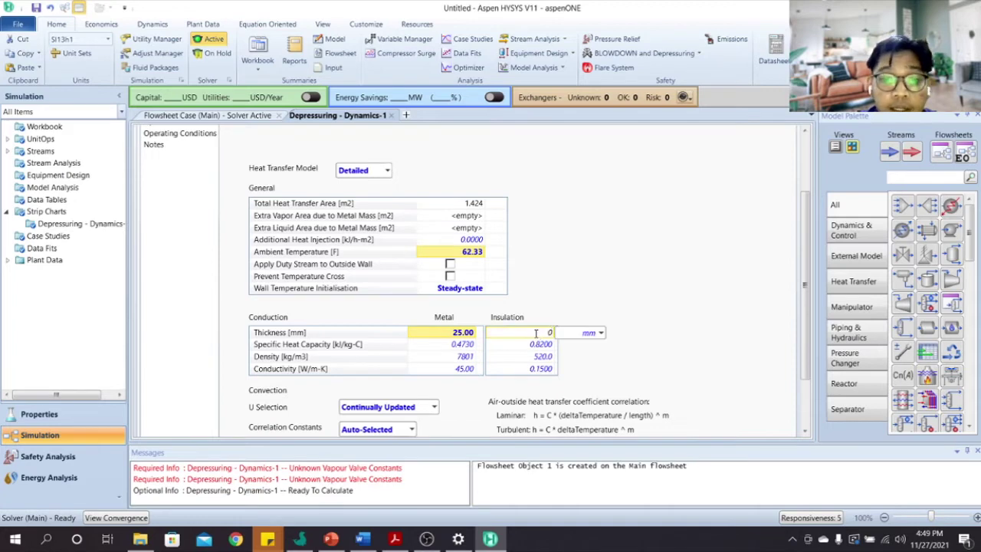
click(601, 334)
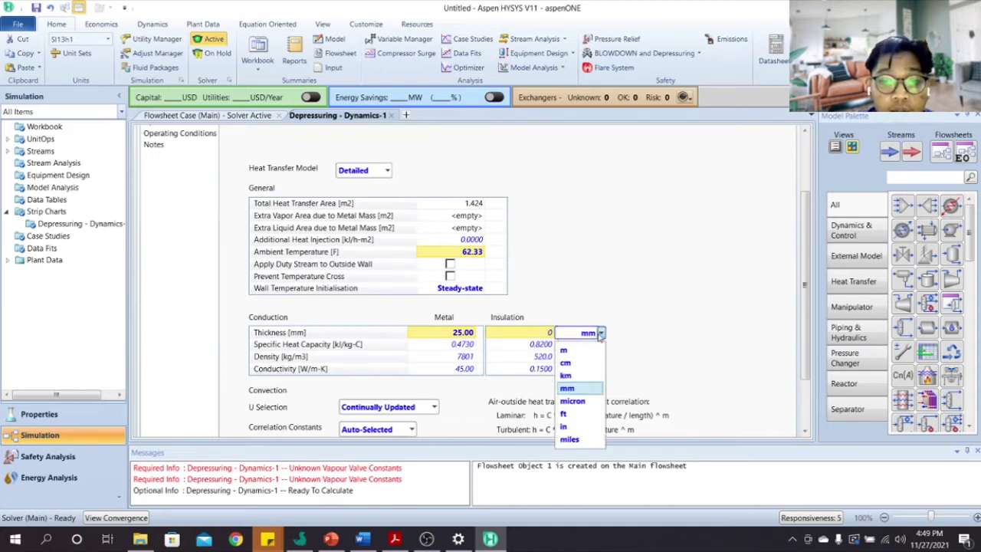
click(570, 426)
- Use the General vapour flow equation for the depressuring valve and enter a discharge coefficient of 0.7000
scroll(617, 331, down, 1)
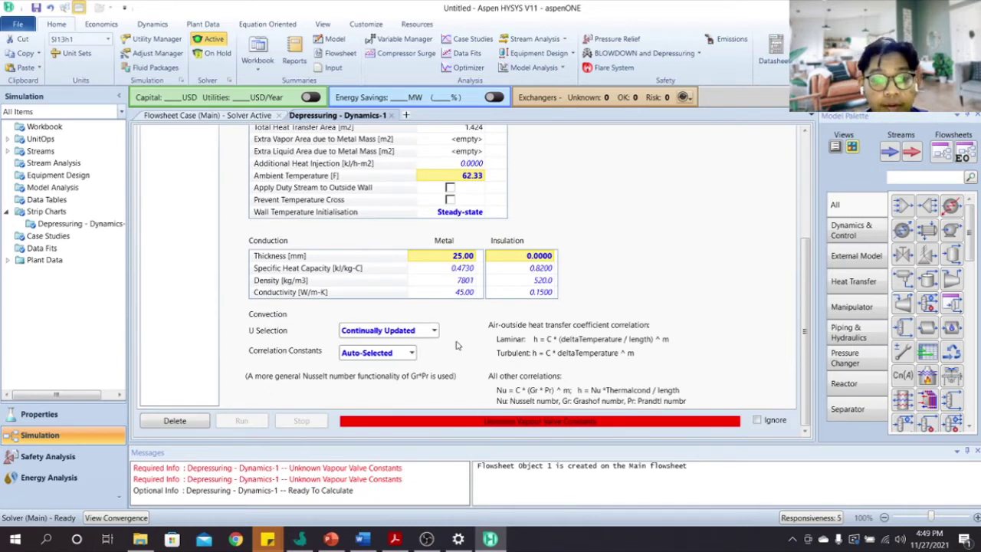
scroll(459, 345, up, 1)
scroll(635, 278, up, 2)
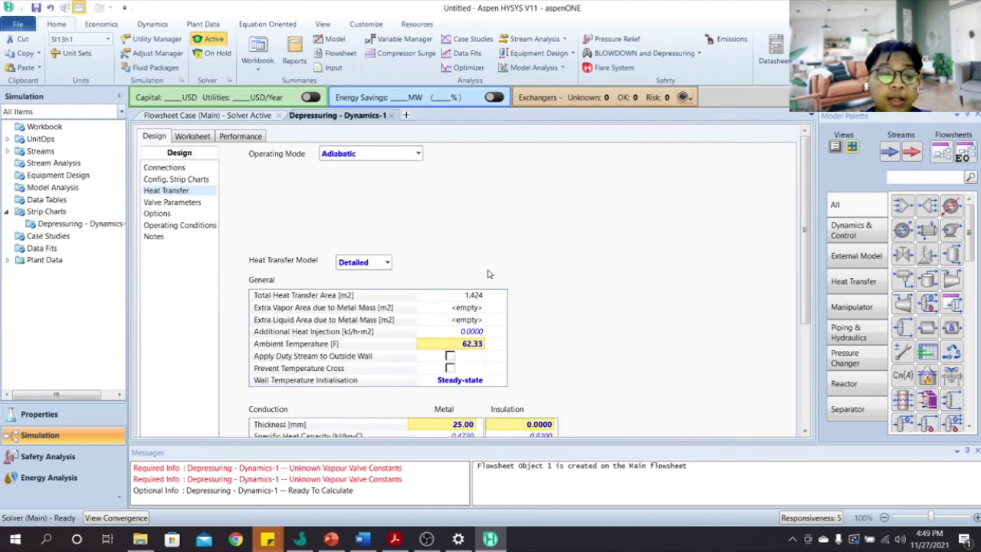
click(151, 204)
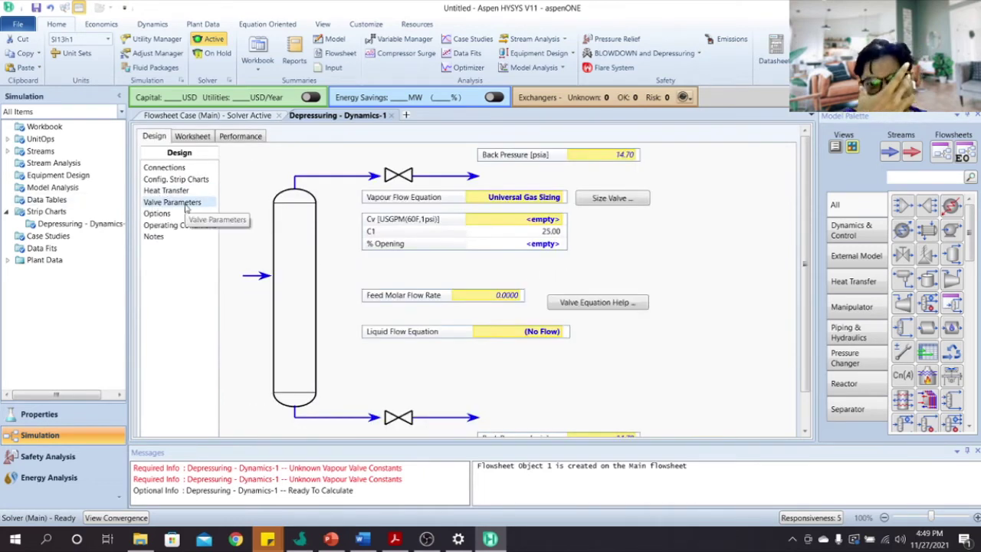
click(559, 198)
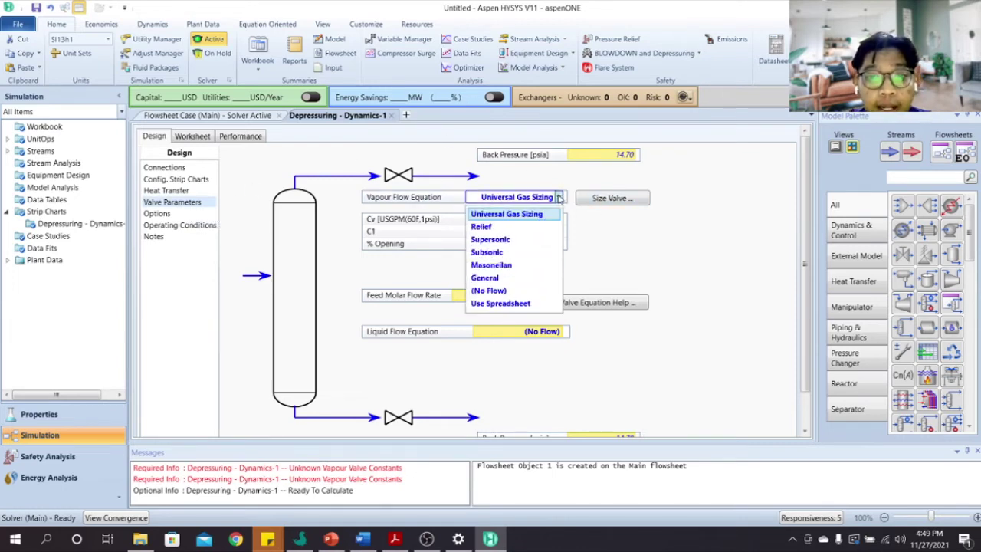
click(530, 278)
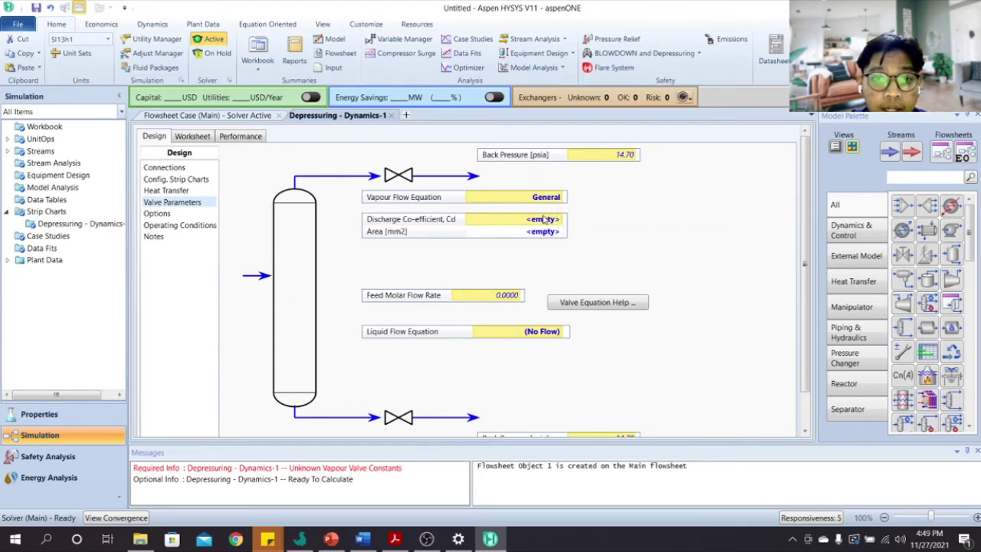
click(544, 219)
text(0.)
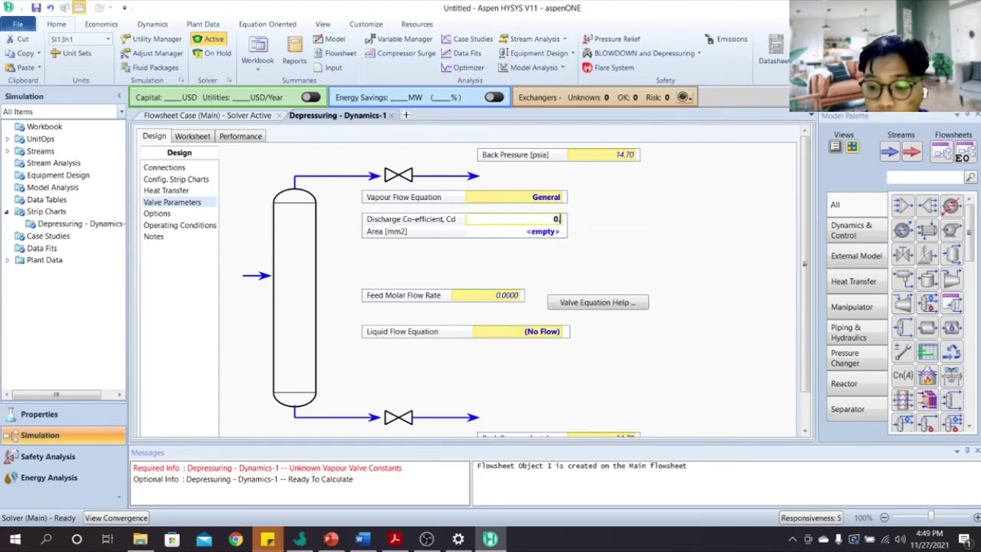
text(7000)
- Set the vapour valve's area to 4.907e-002 in2
click(543, 232)
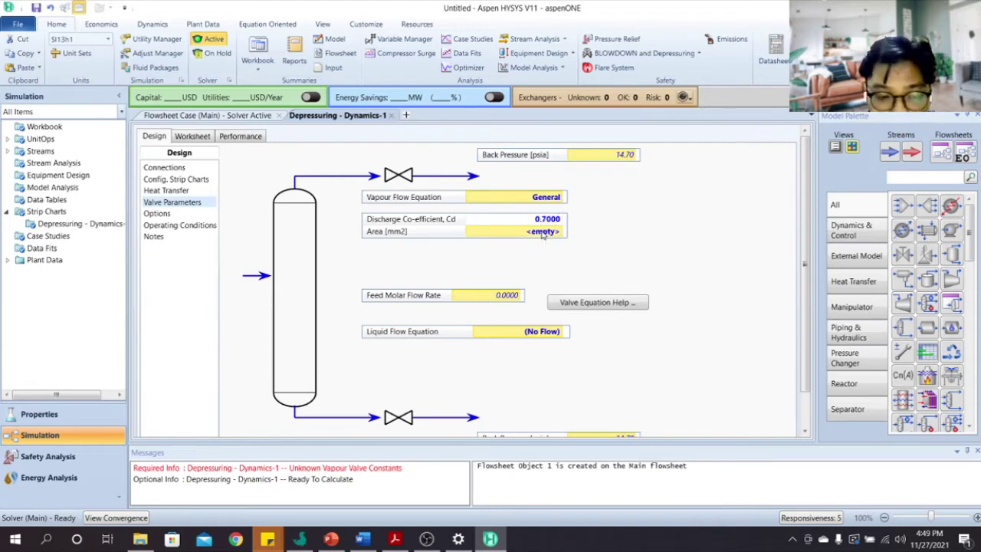
text(4)
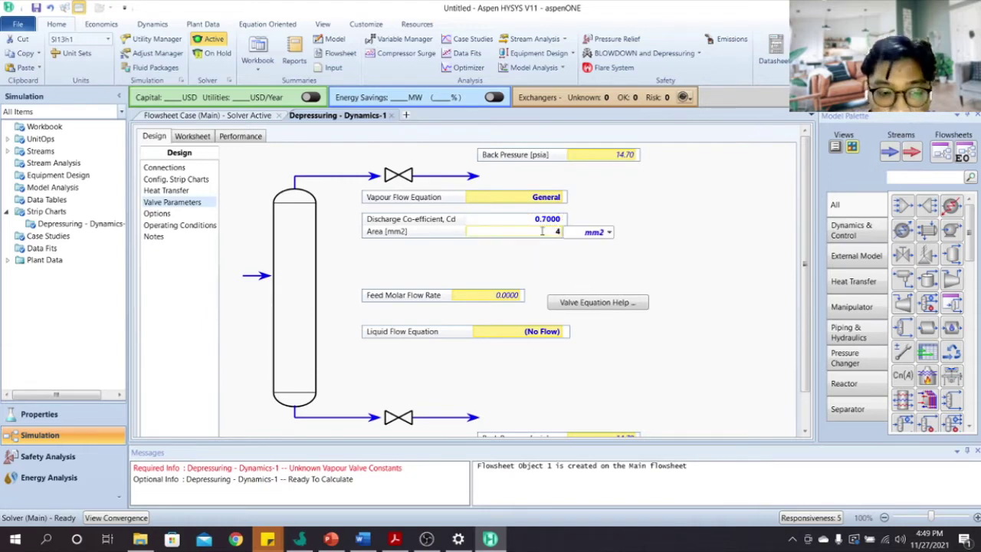
text(.907)
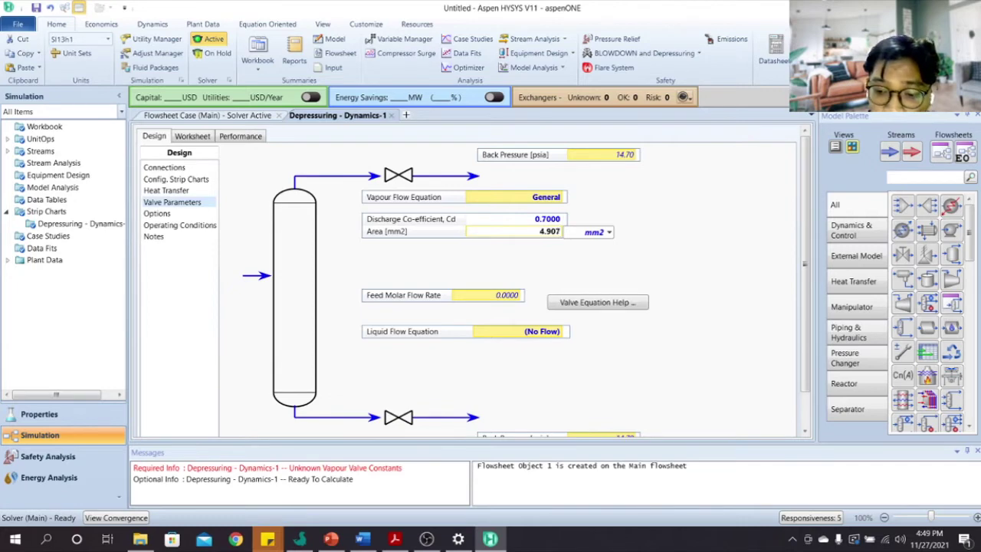
text(e-002)
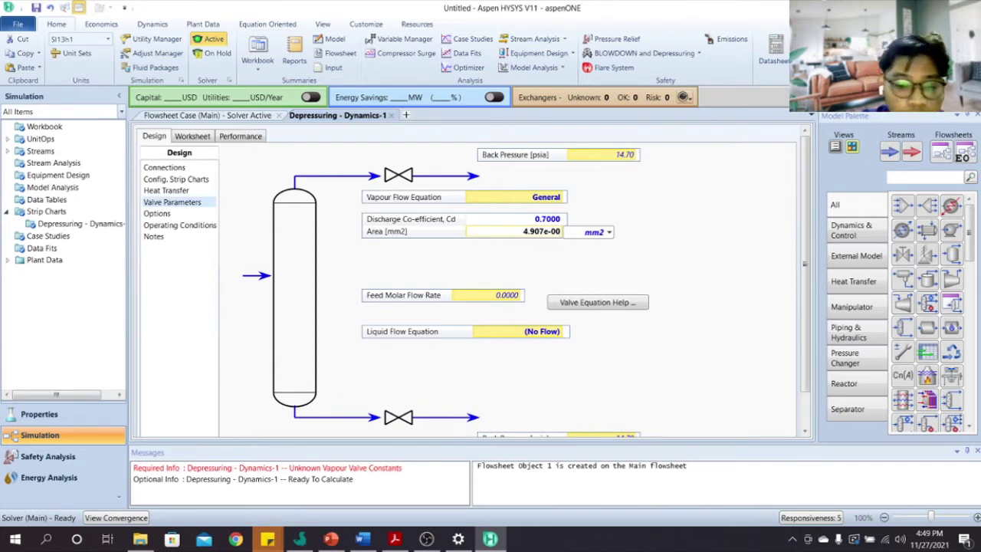
click(609, 233)
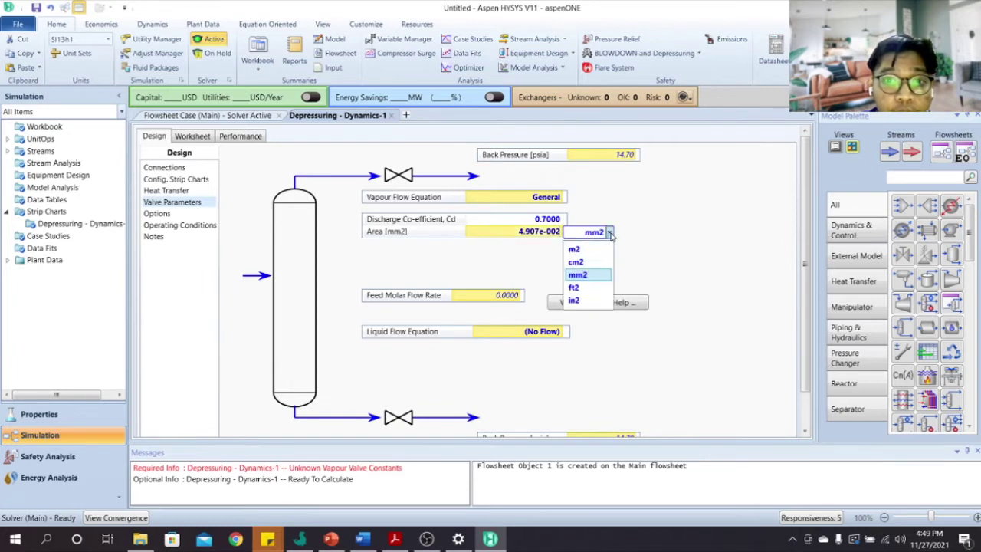
click(594, 301)
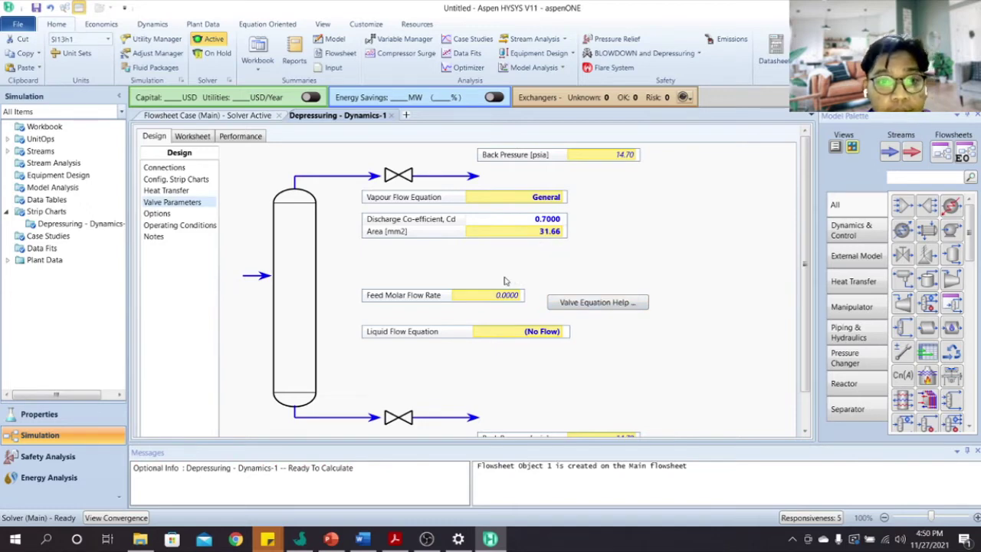
- Set the time step size in the depressuring operating conditions to 0.05 seconds
scroll(456, 277, down, 2)
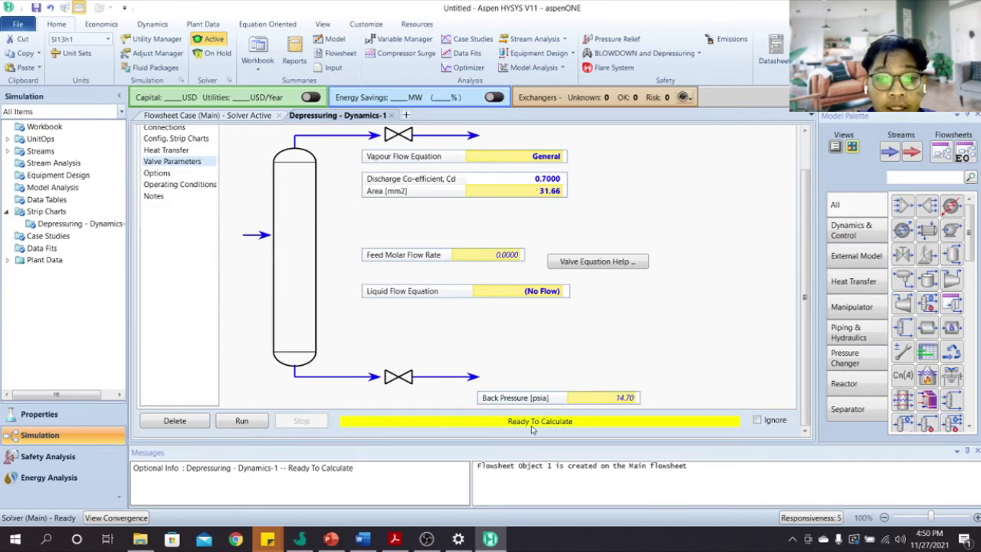
scroll(497, 337, up, 1)
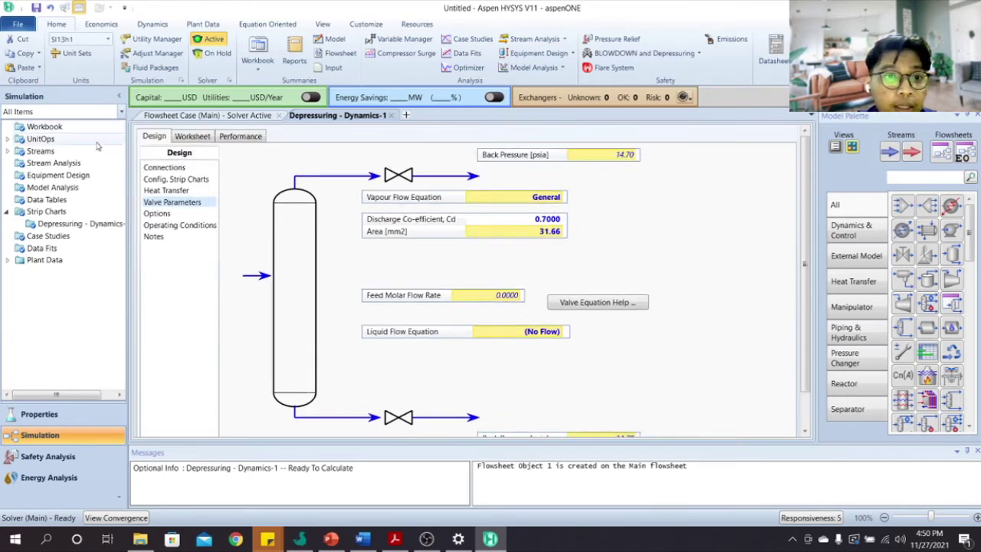
click(162, 228)
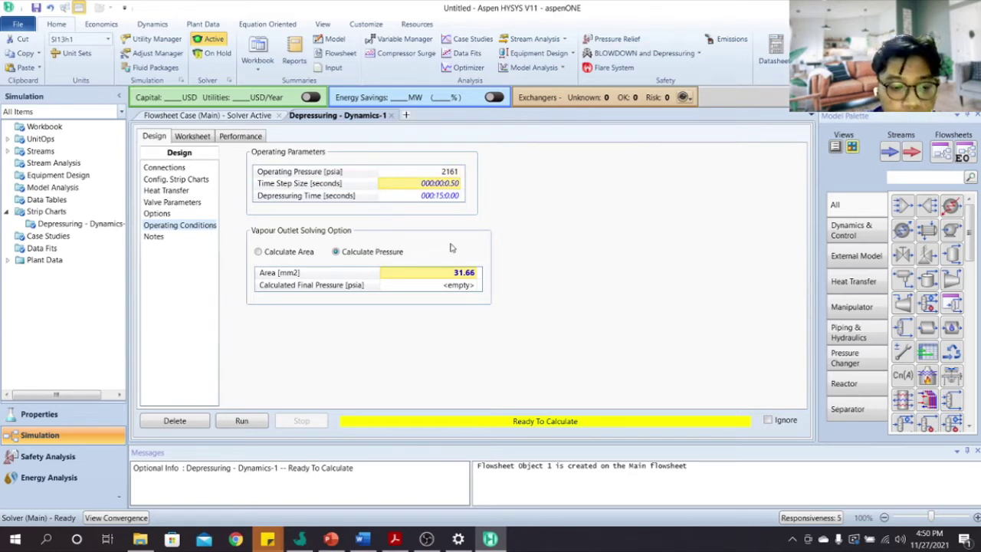
text(0.05)
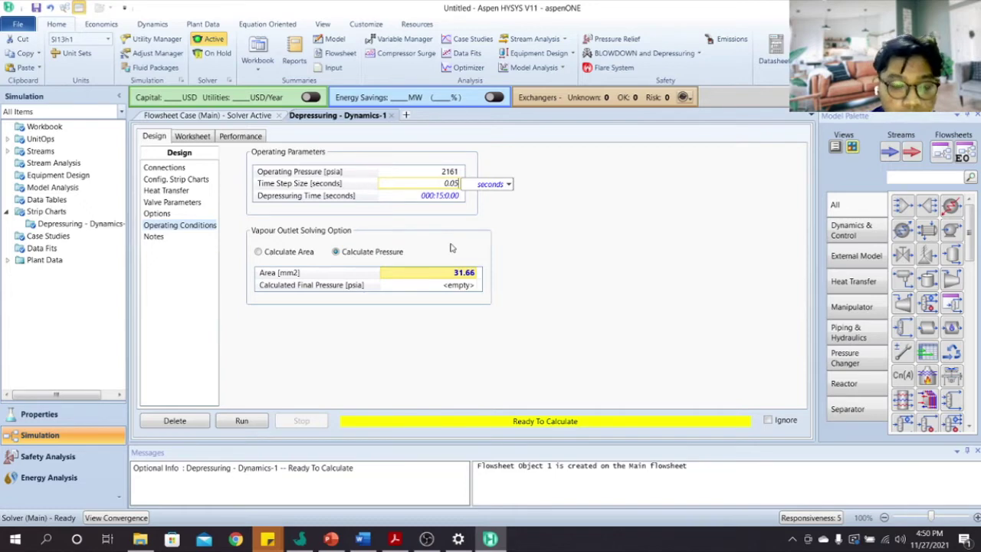
key(Return)
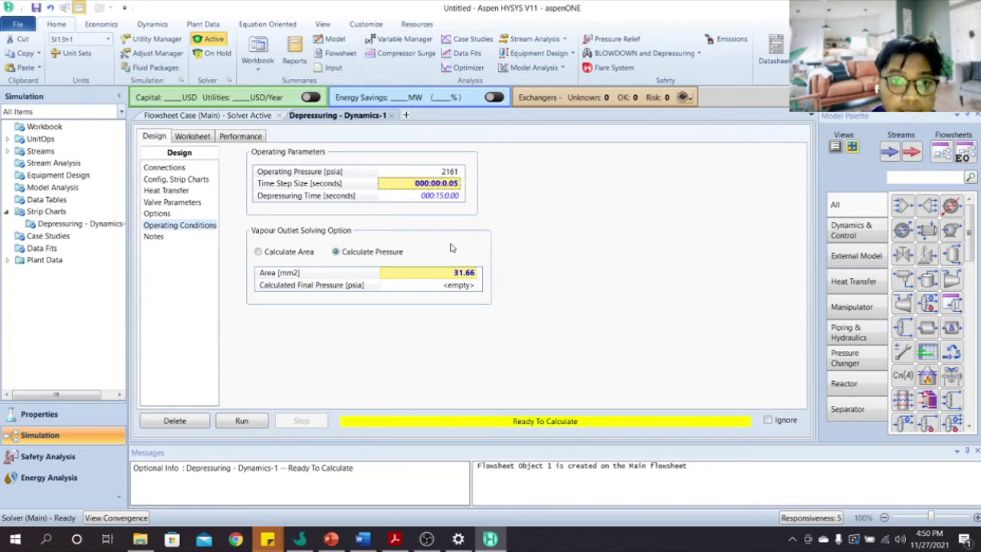
- Set the depressuring time in the operating parameters to 1:40.00
key(Down)
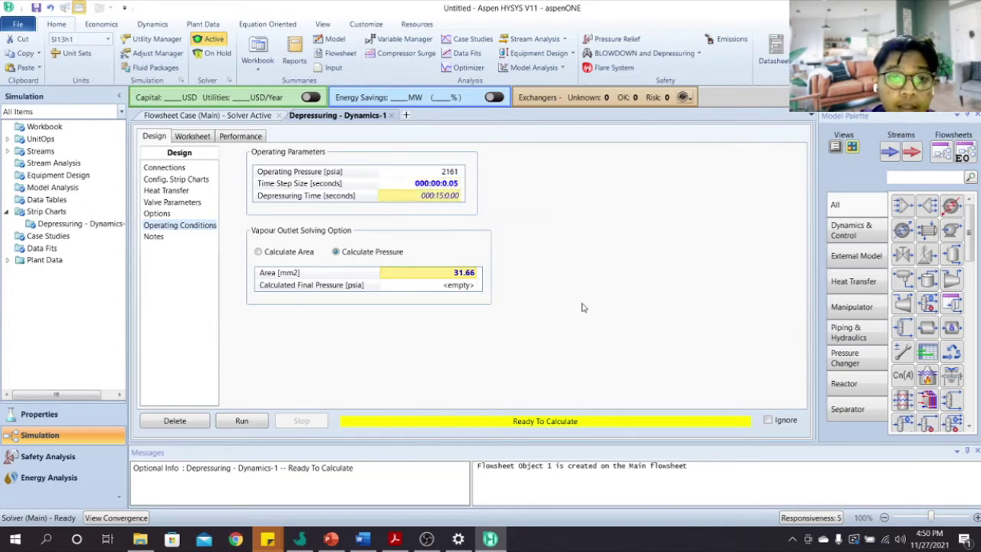
text(1:40.)
text(00)
key(Return)
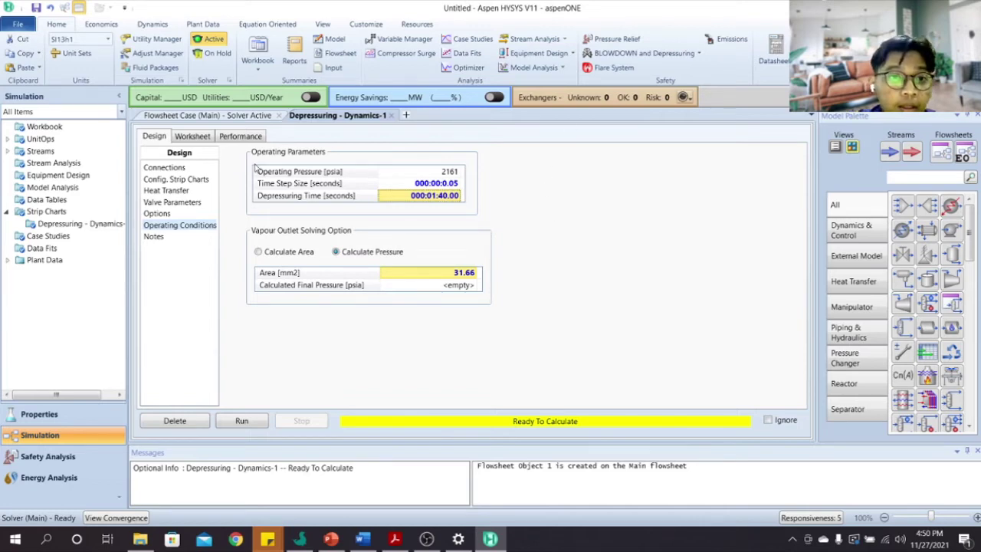
- Examine the variables logged by the default depressuring strip chart in the performance results
click(240, 135)
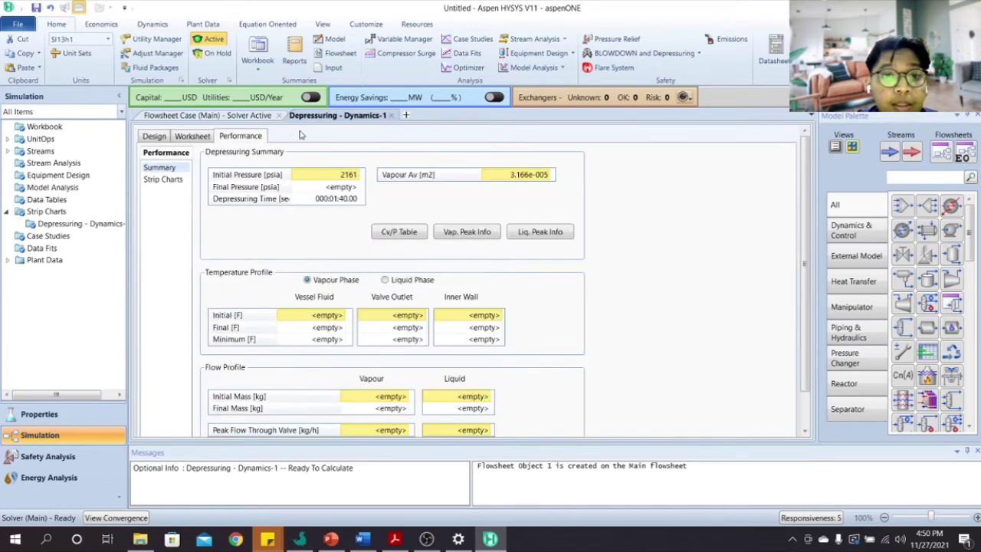
click(163, 179)
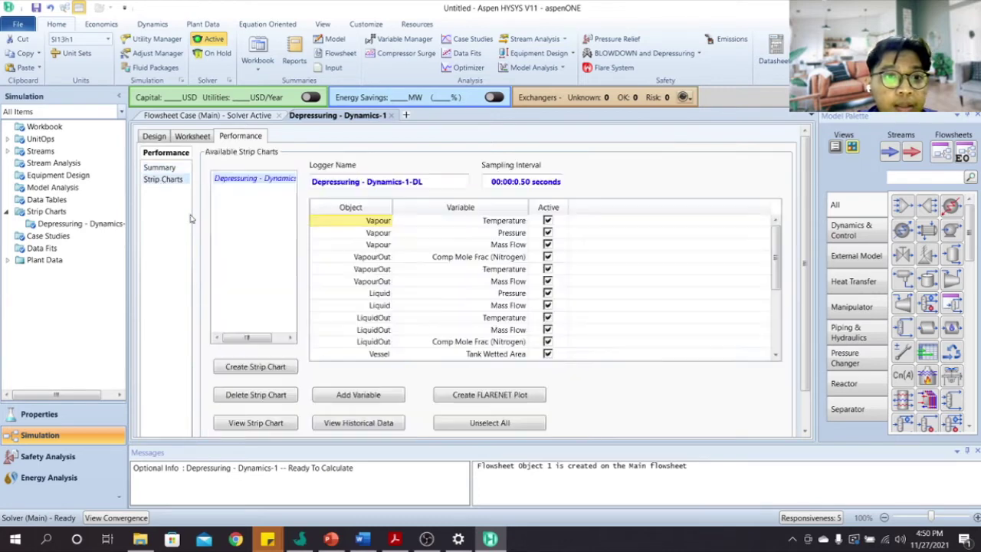
scroll(702, 227, down, 3)
scroll(703, 228, up, 1)
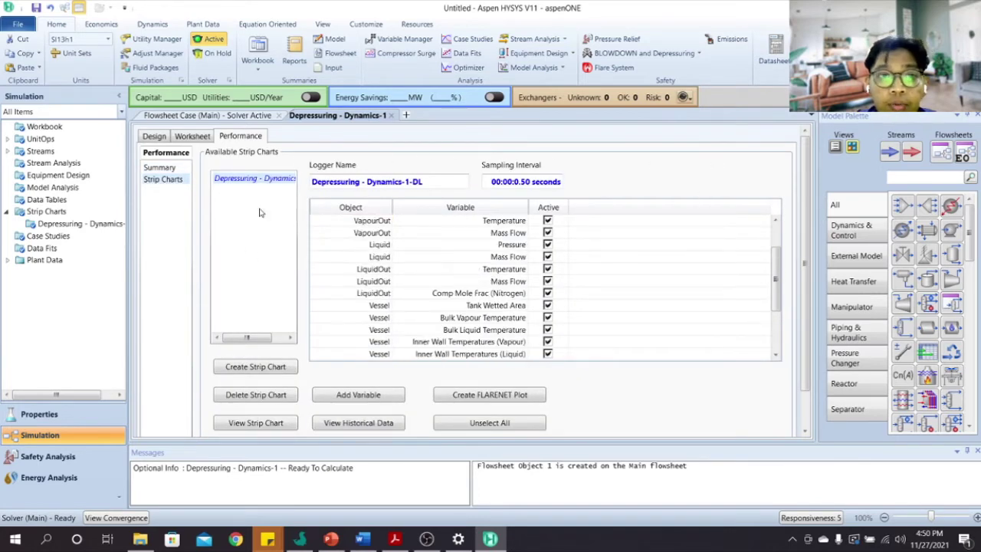
- Reopen the Depressuring - Dynamics-1 analysis from the depressuring list and create a new strip chart in its performance results
click(626, 53)
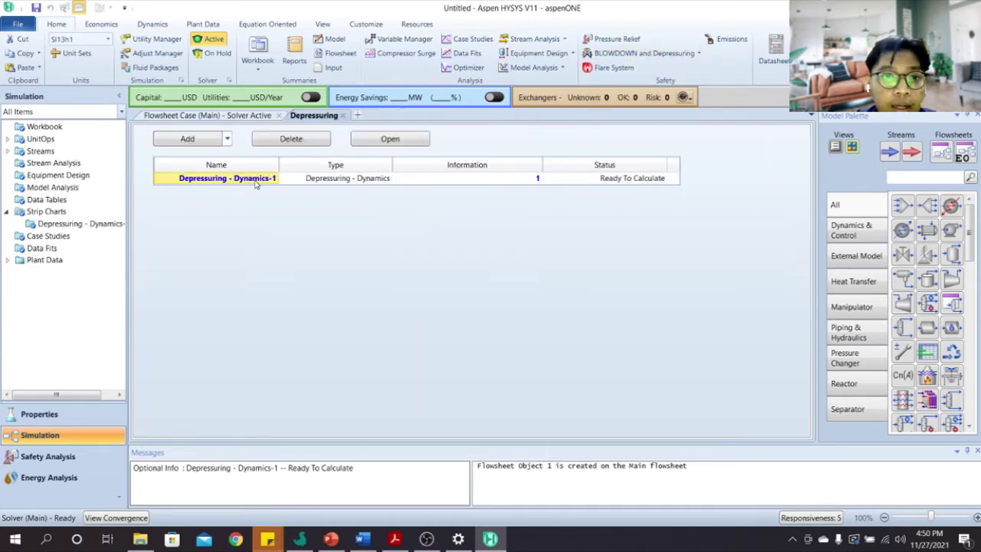
click(390, 139)
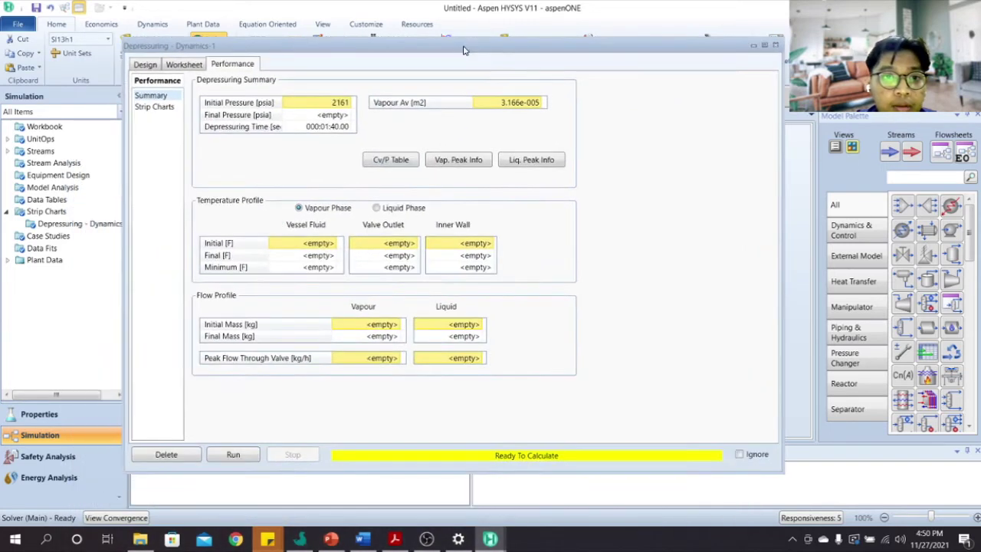
click(159, 112)
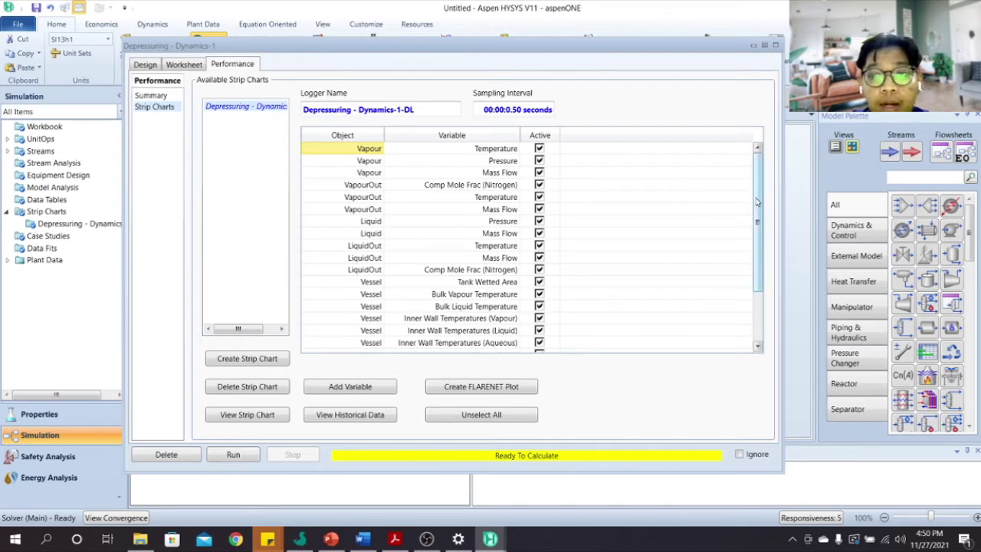
mouse_move(754, 203)
mouse_down()
mouse_move(754, 270)
mouse_move(758, 190)
mouse_up()
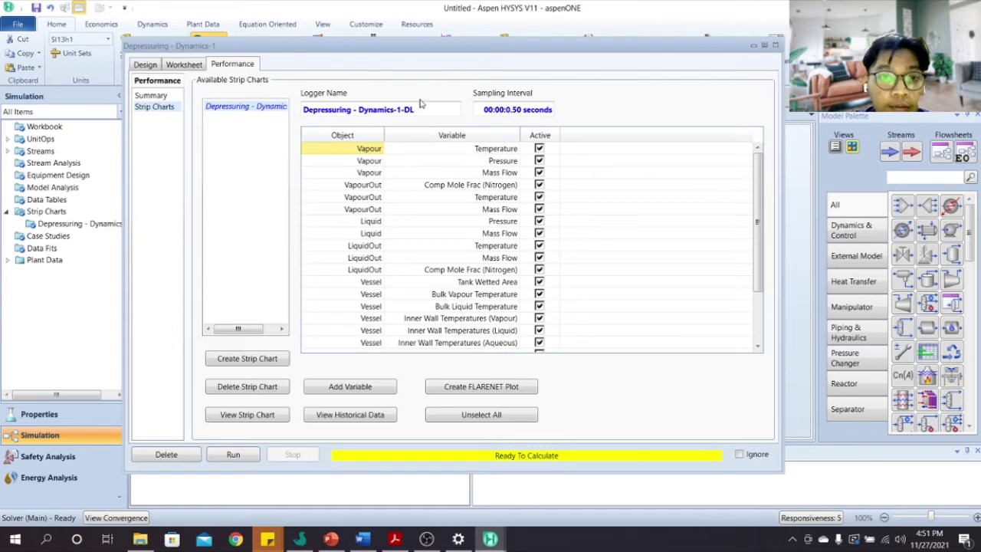
click(227, 360)
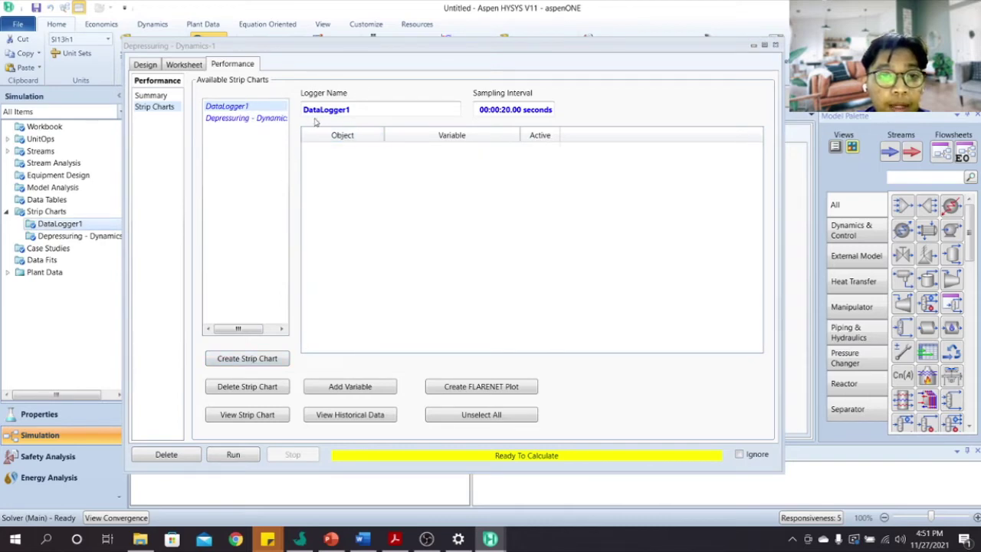
click(347, 386)
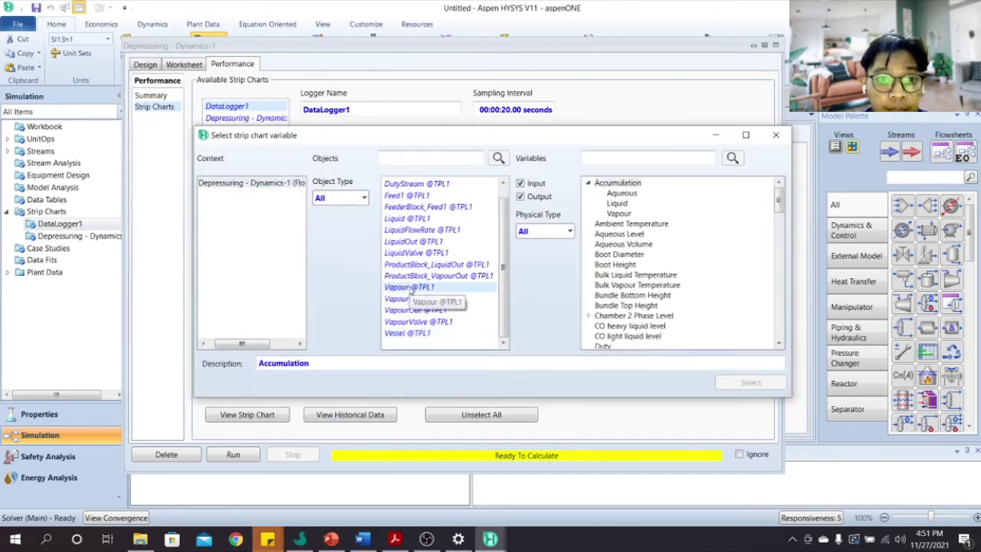
click(411, 288)
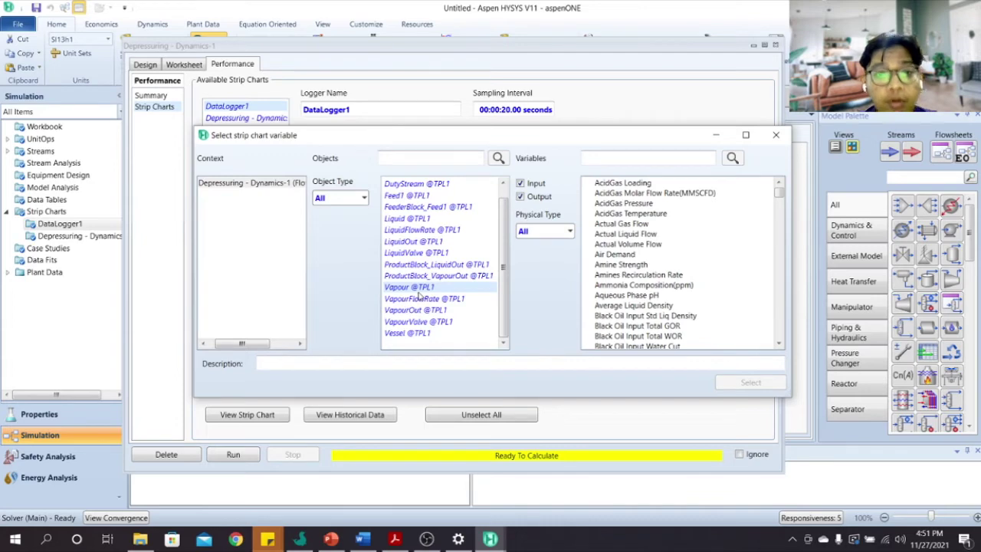
click(591, 159)
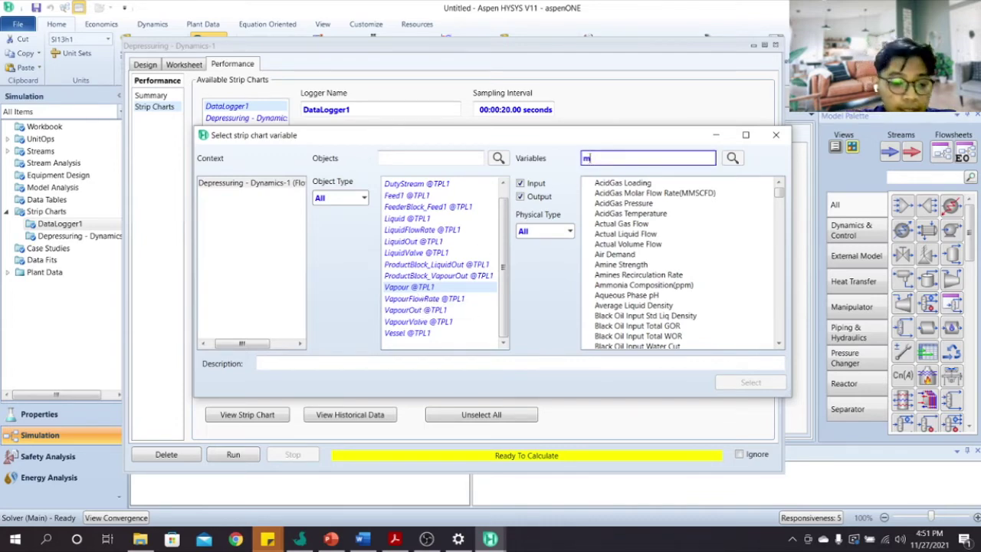
text(mass f)
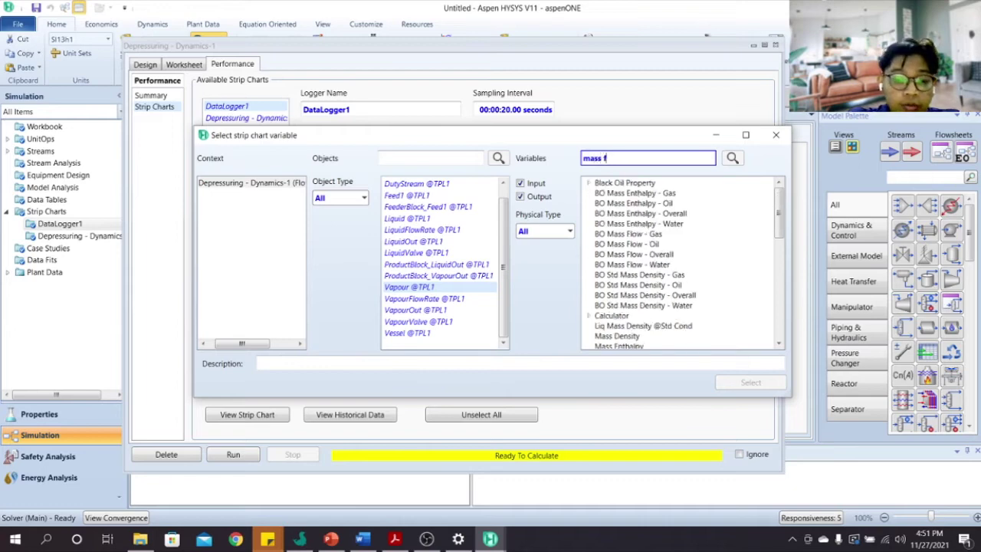
text(lo)
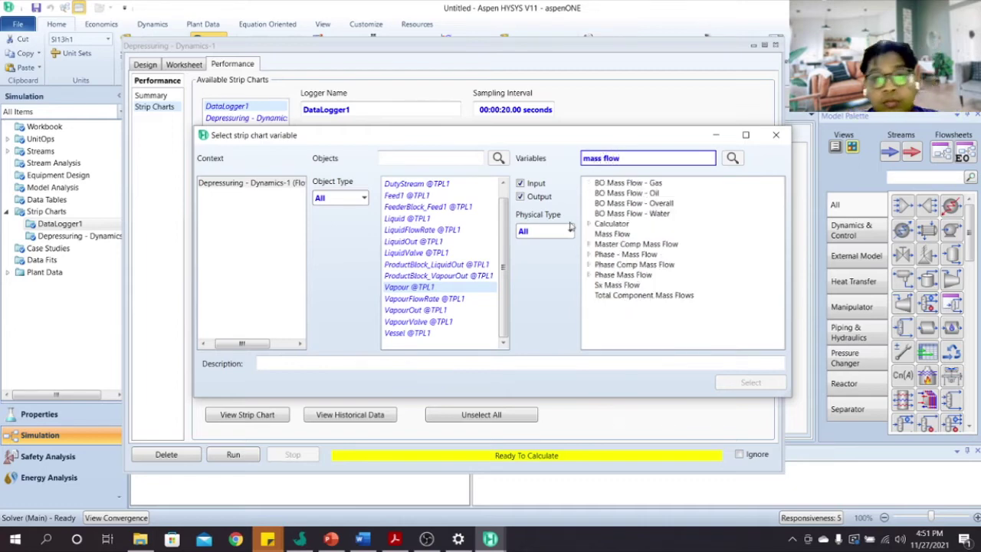
text(w)
click(612, 233)
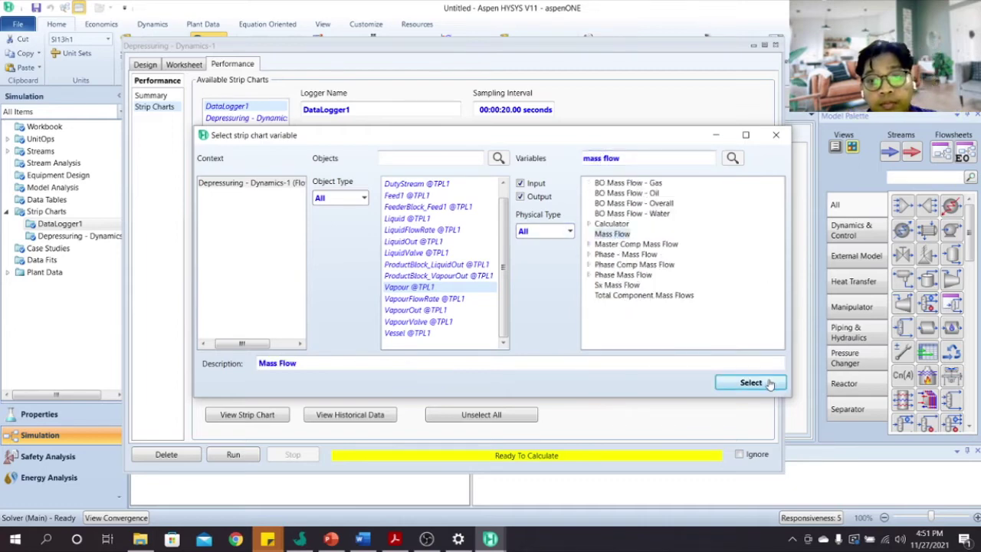
click(769, 383)
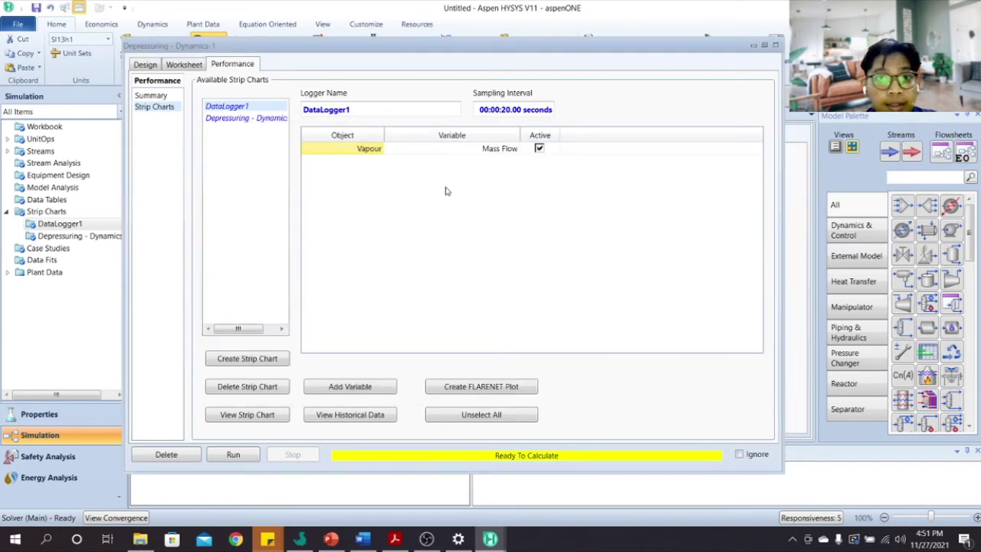
click(350, 387)
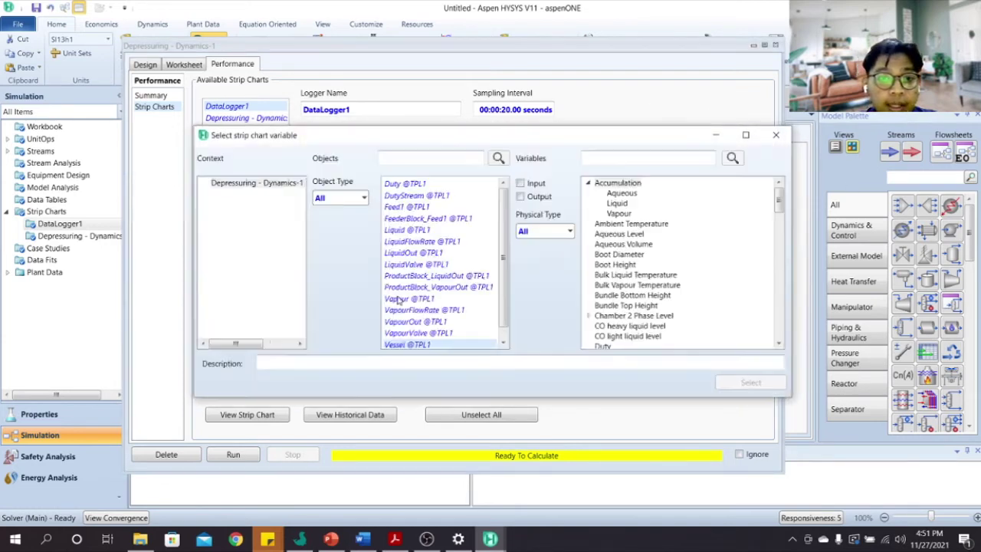
click(650, 158)
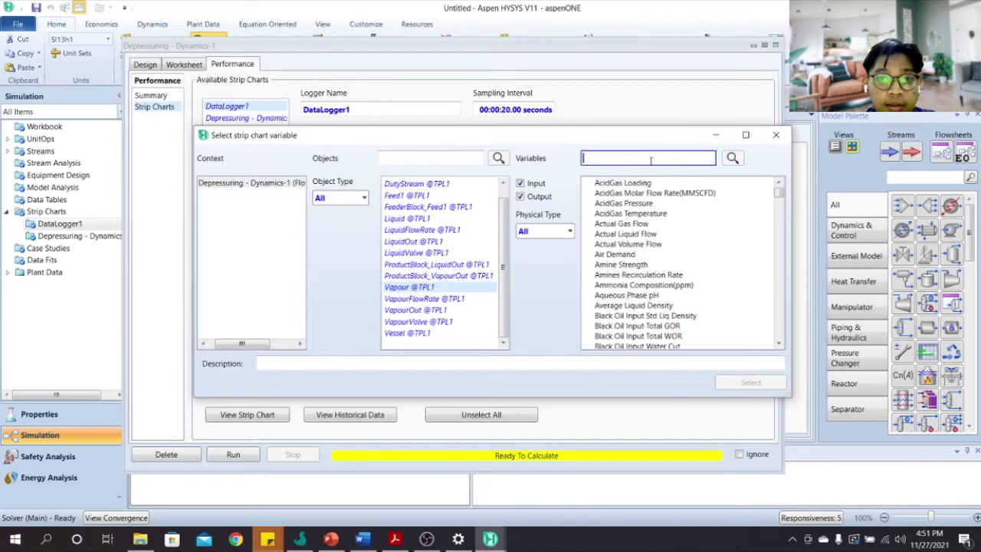
text(pre)
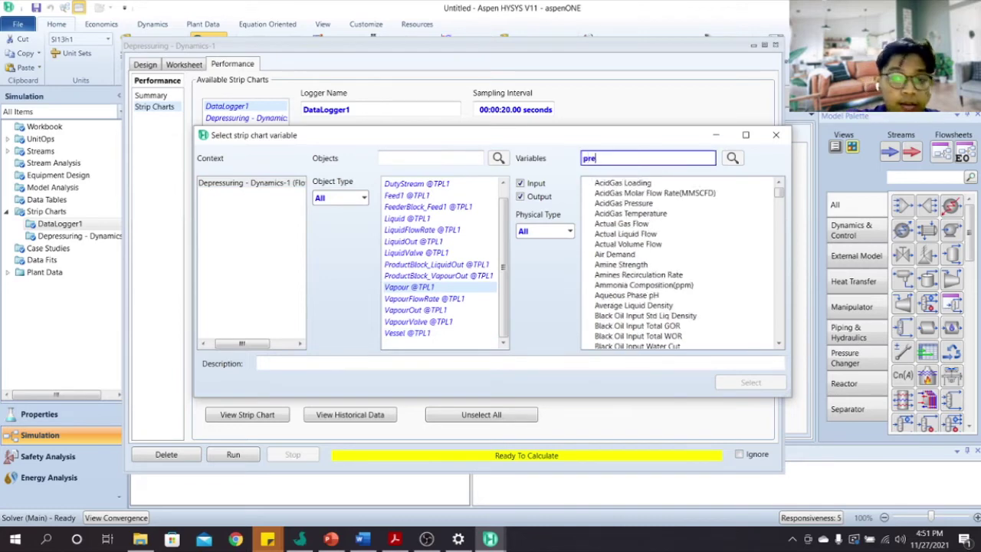
text(ssu)
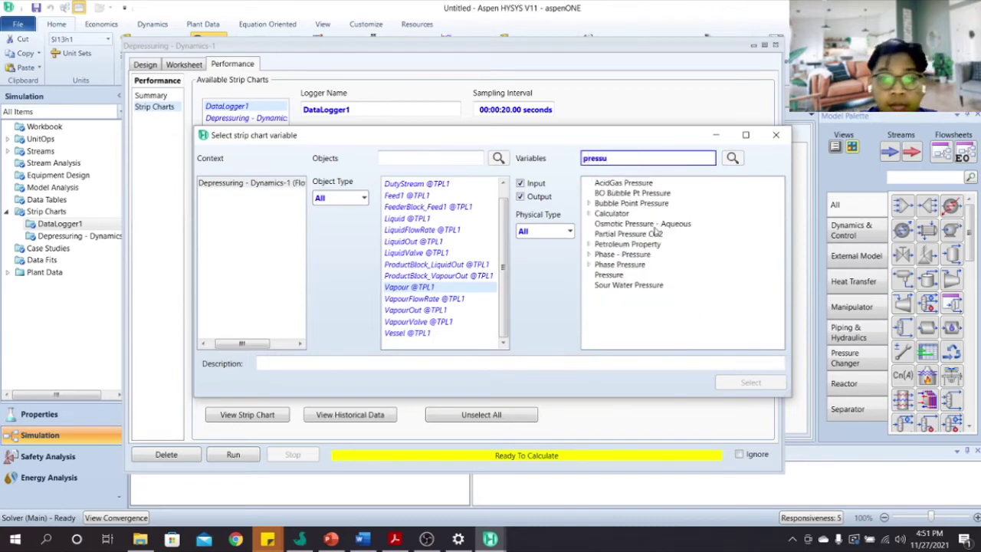
click(613, 275)
click(751, 383)
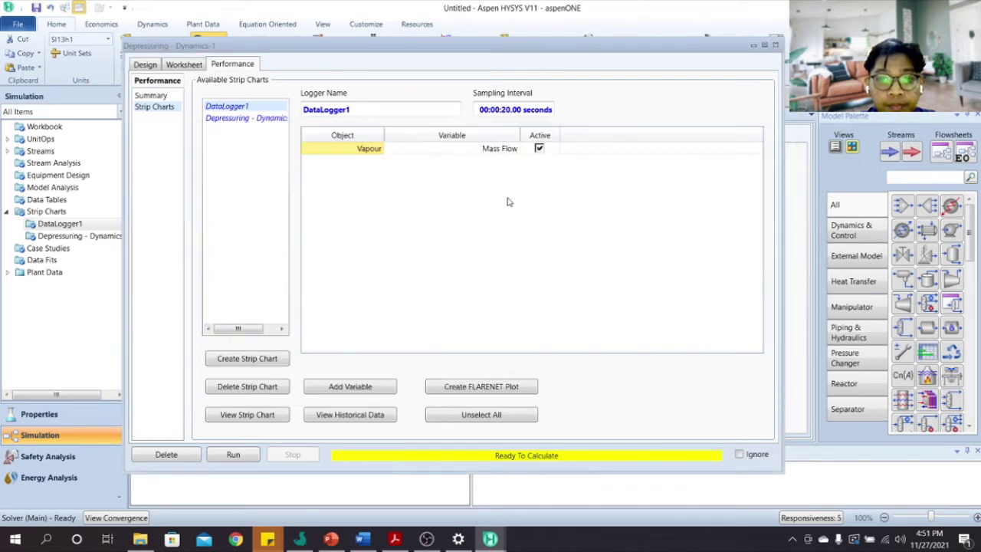
click(373, 388)
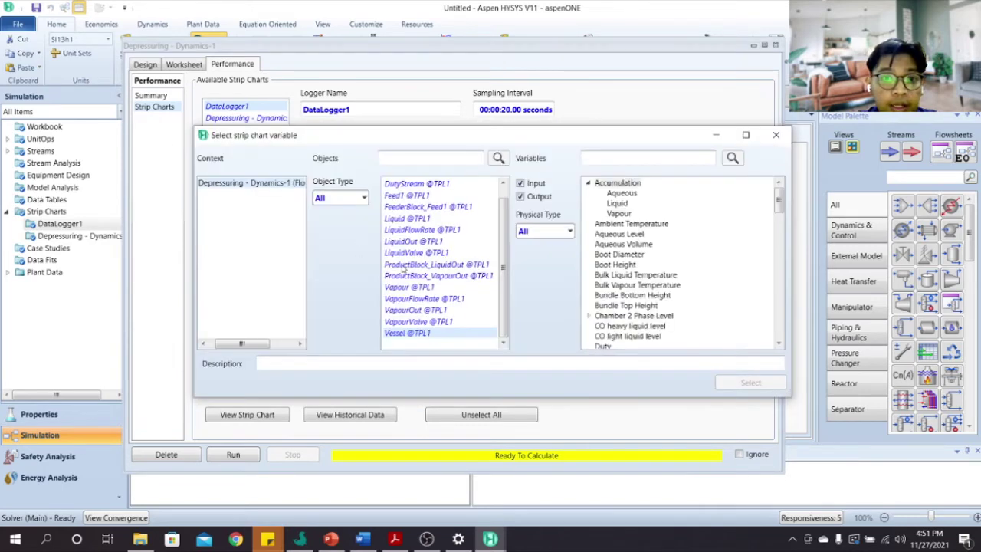
click(409, 288)
click(674, 159)
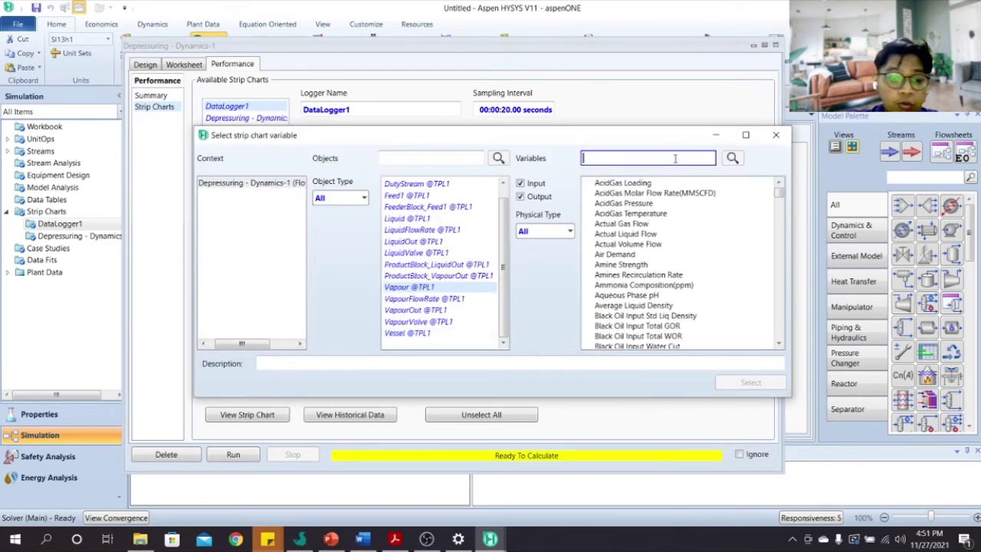
text(temper)
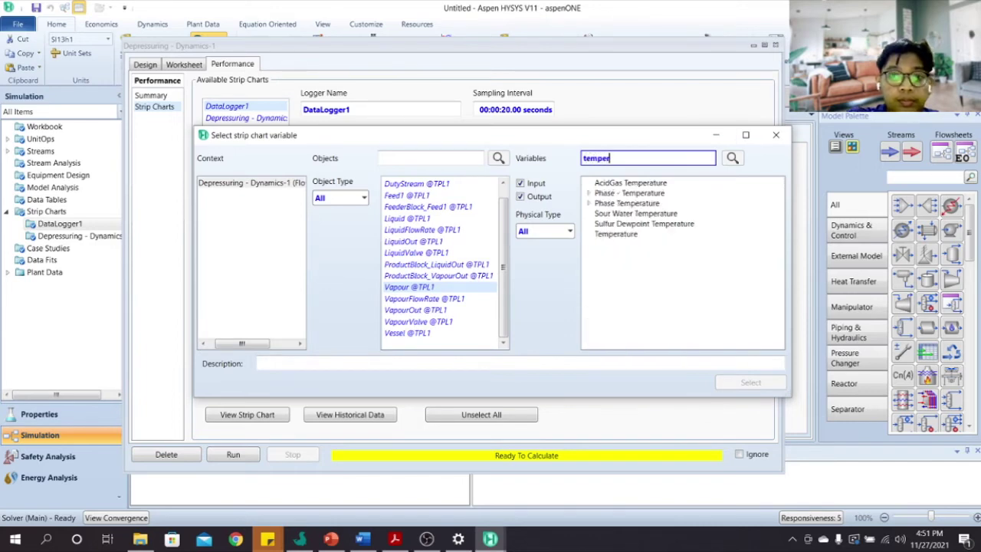
click(629, 234)
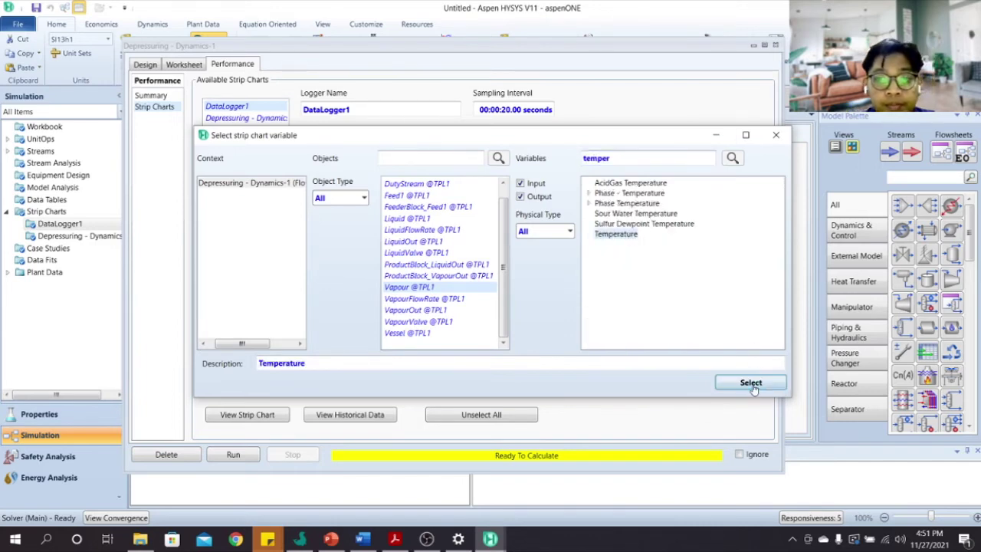
click(752, 384)
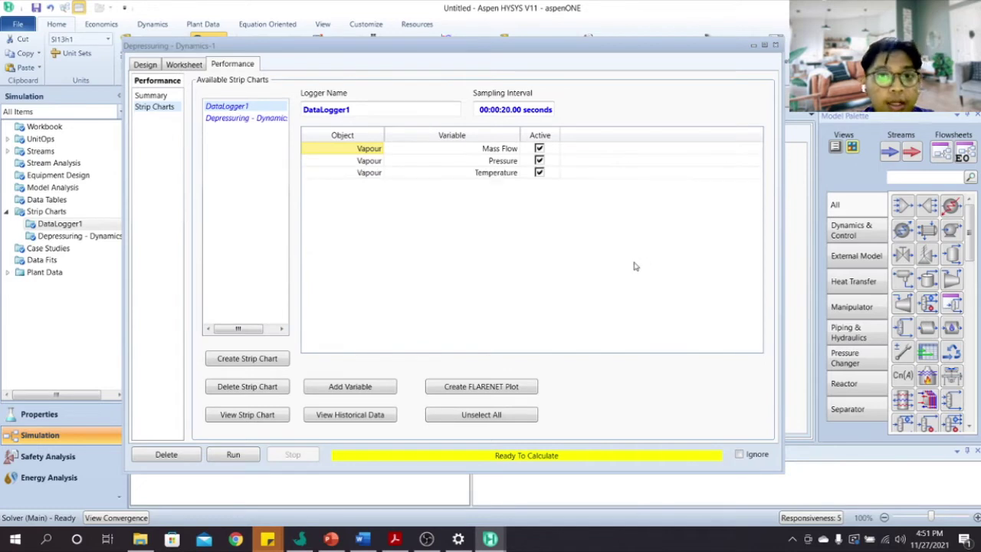
- Set the sampling interval of the DataLogger1 strip chart to 0.05 seconds
click(508, 111)
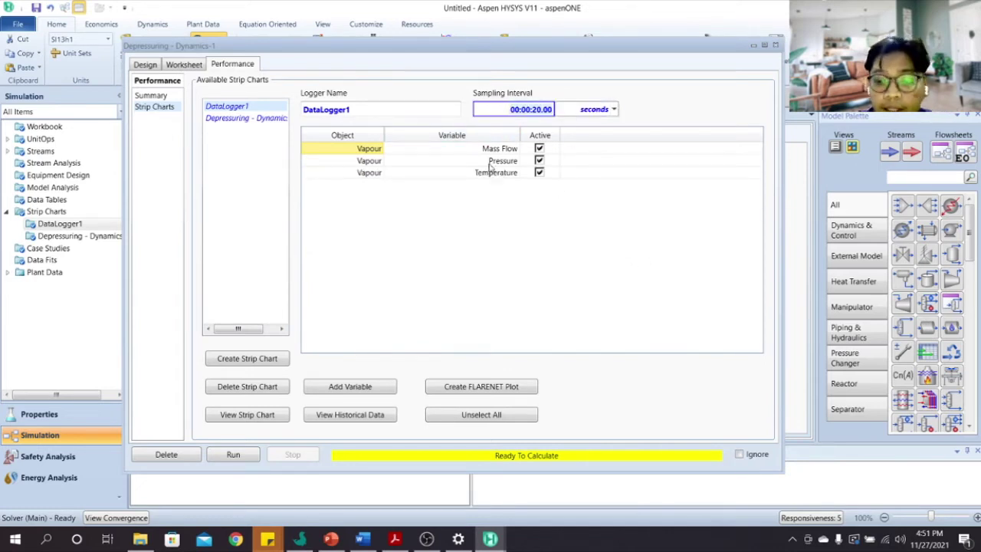
text(0)
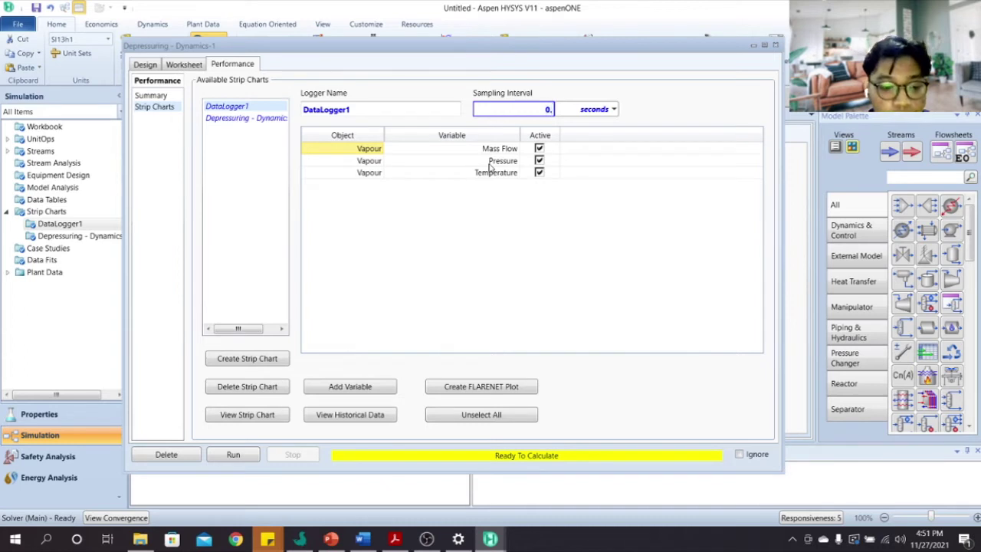
text(.08)
key(BackSpace)
text(5 seconds)
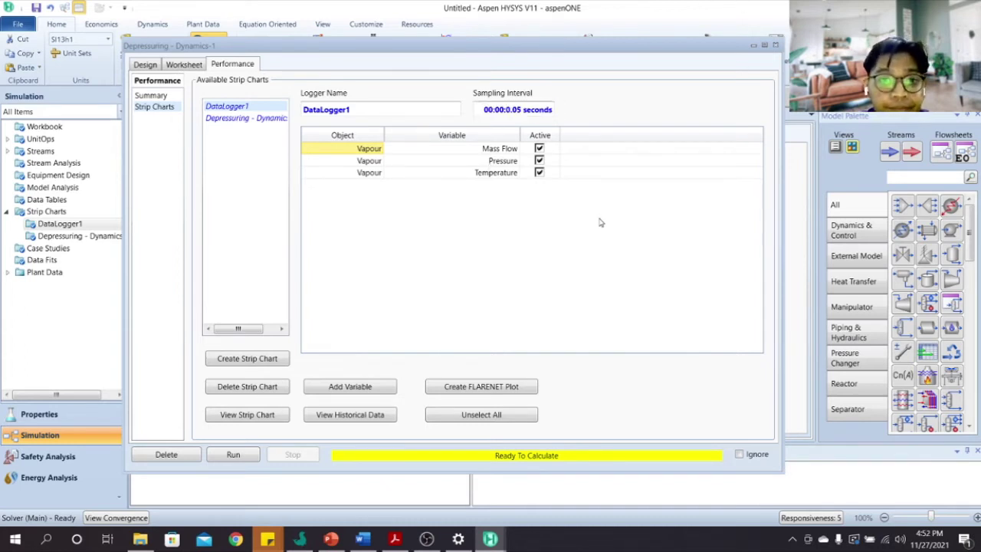
- Display the DataLogger1 strip chart and place it clear of the strip chart controls
click(601, 222)
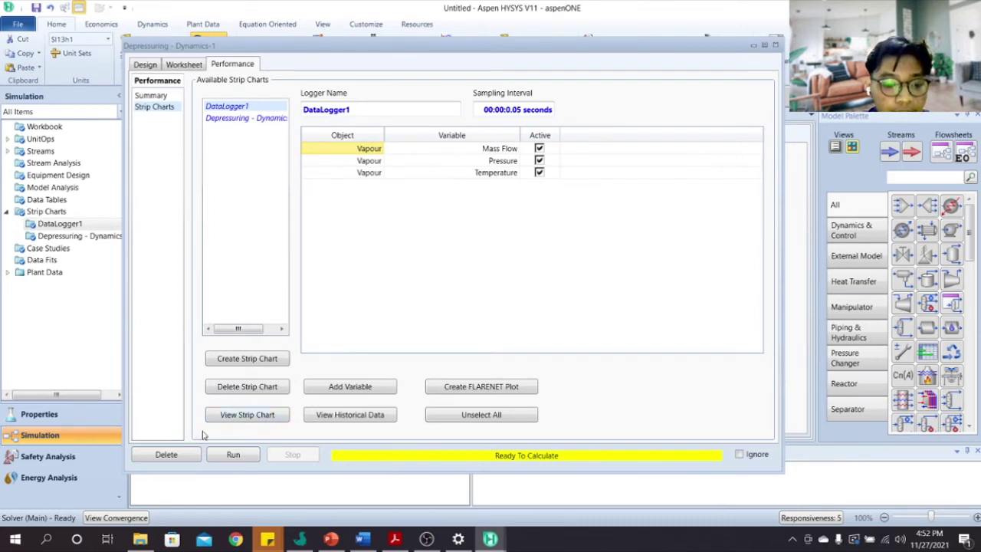
click(246, 414)
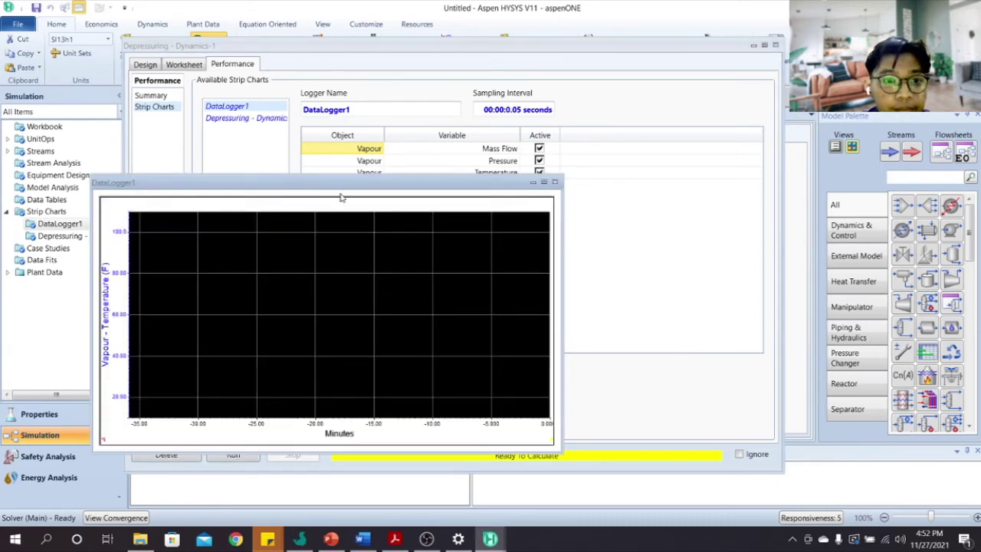
drag(341, 191, 376, 97)
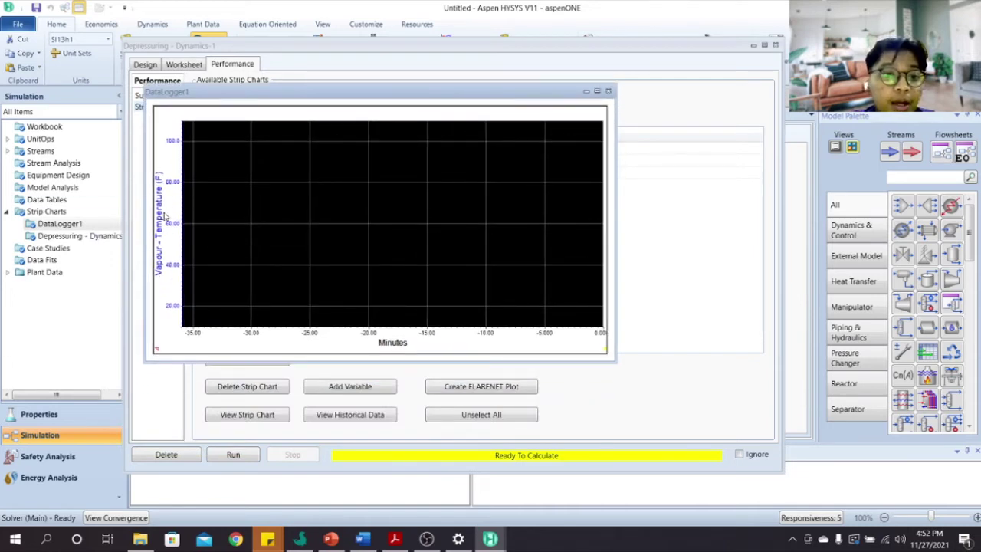
- Turn on automatic auto scaling for the temperature axis of the DataLogger1 chart and show all axes
right_click(167, 129)
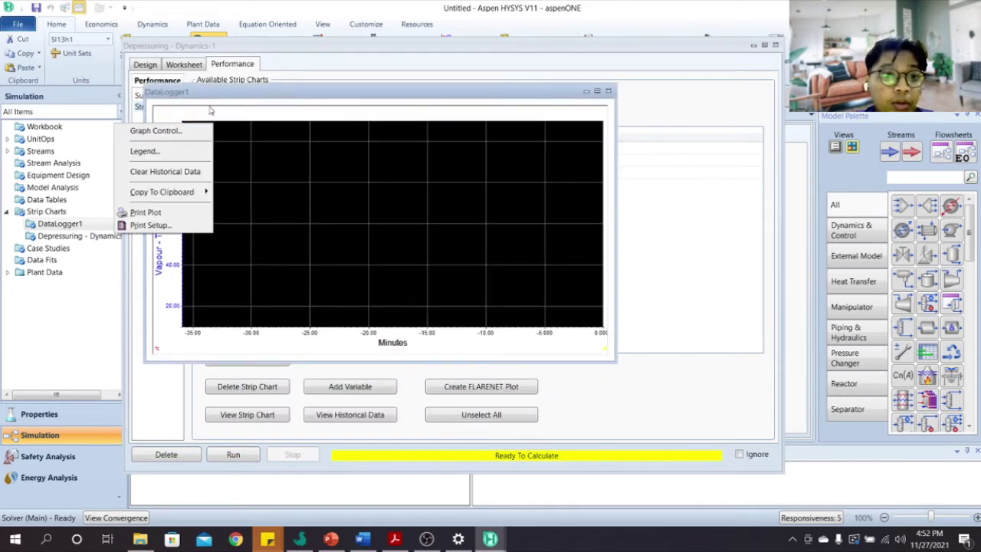
click(332, 115)
right_click(332, 114)
click(346, 116)
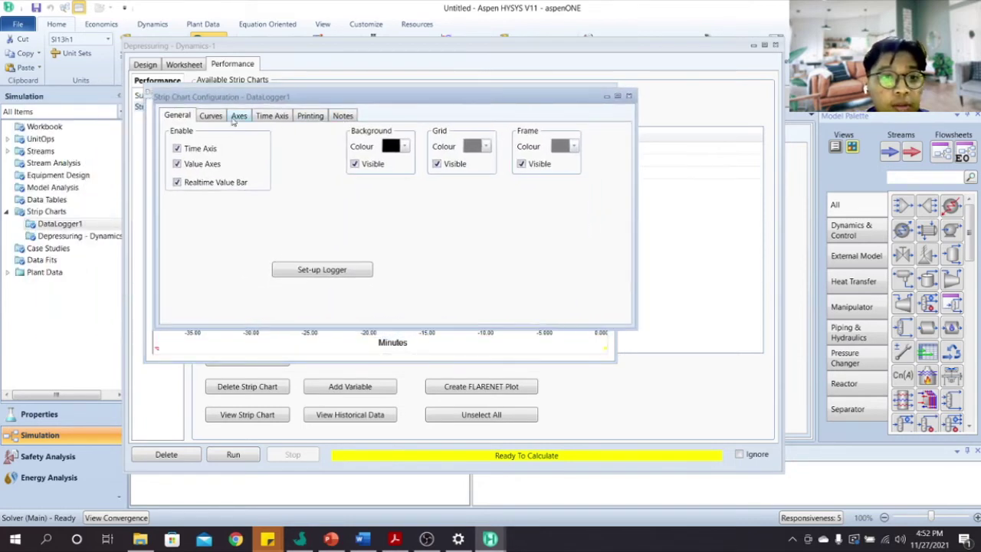
click(238, 116)
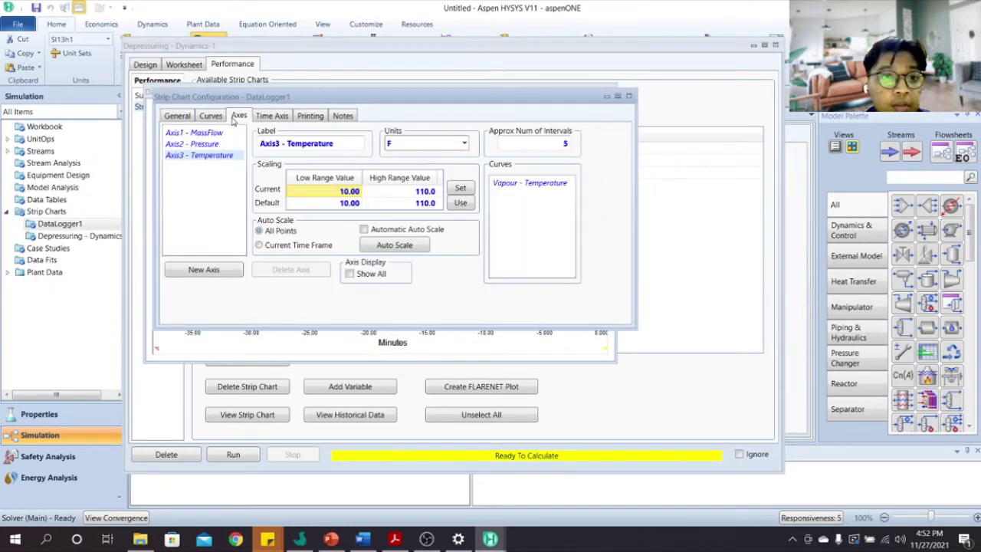
click(363, 231)
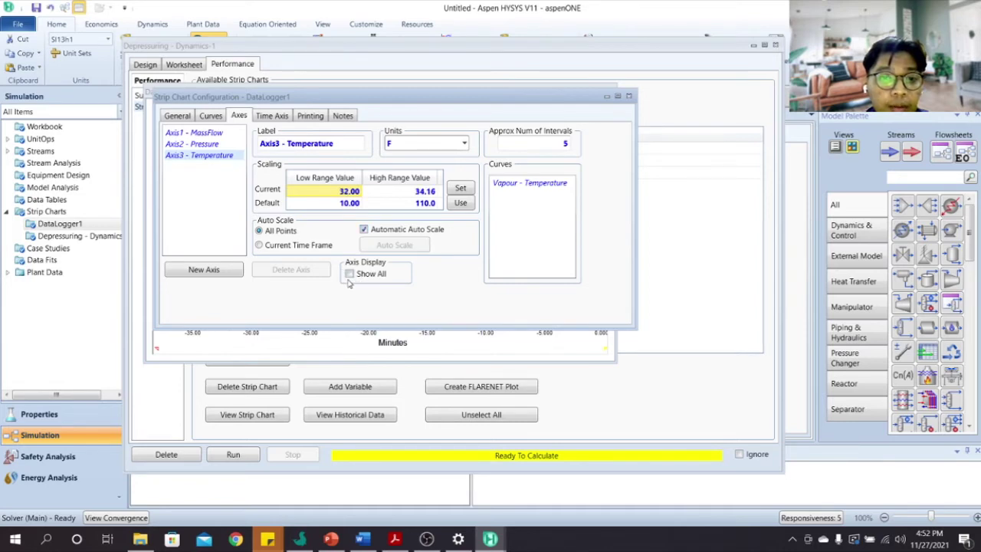
click(350, 274)
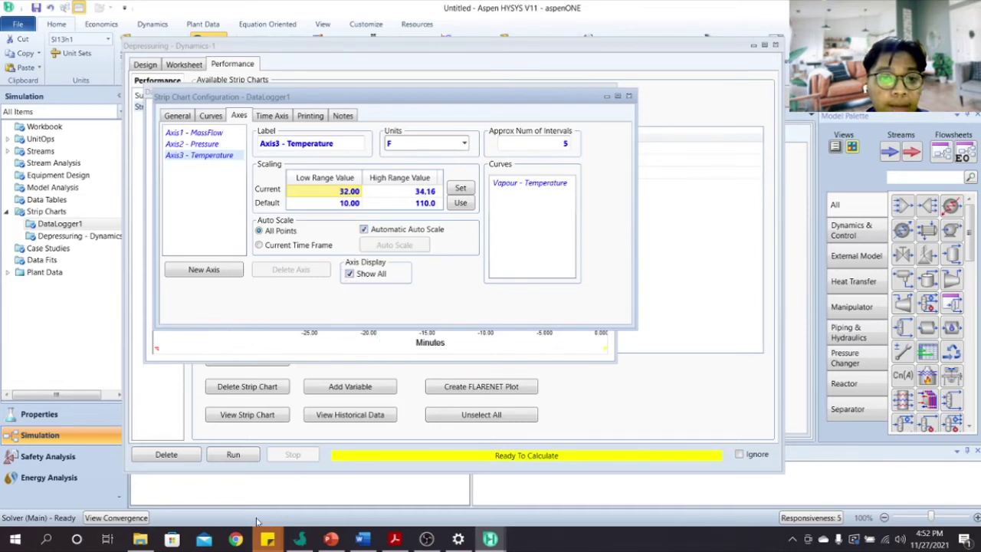
- Set the DataLogger1 logger's sample interval to 0.05 seconds in the logger set-up and close the chart configuration
click(283, 118)
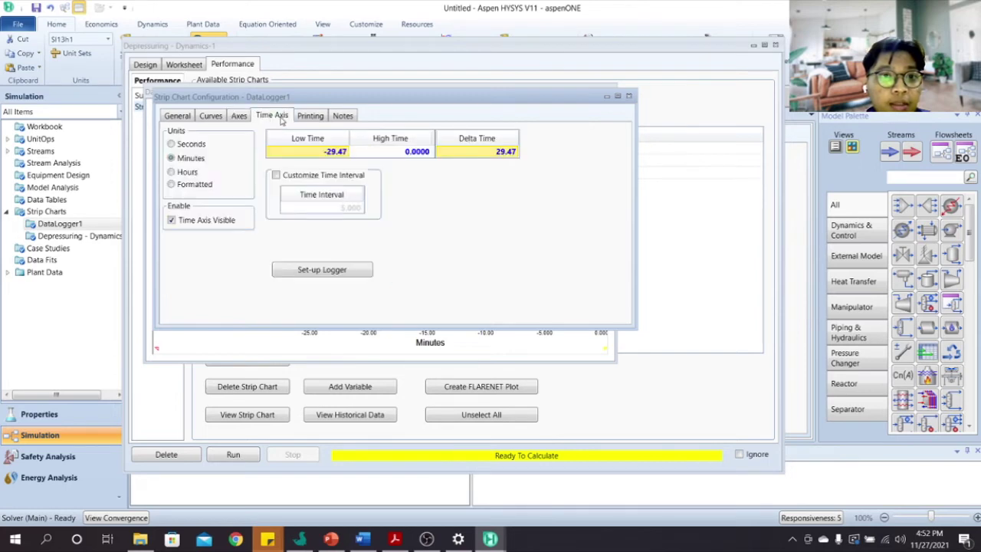
click(322, 277)
drag(146, 134, 397, 138)
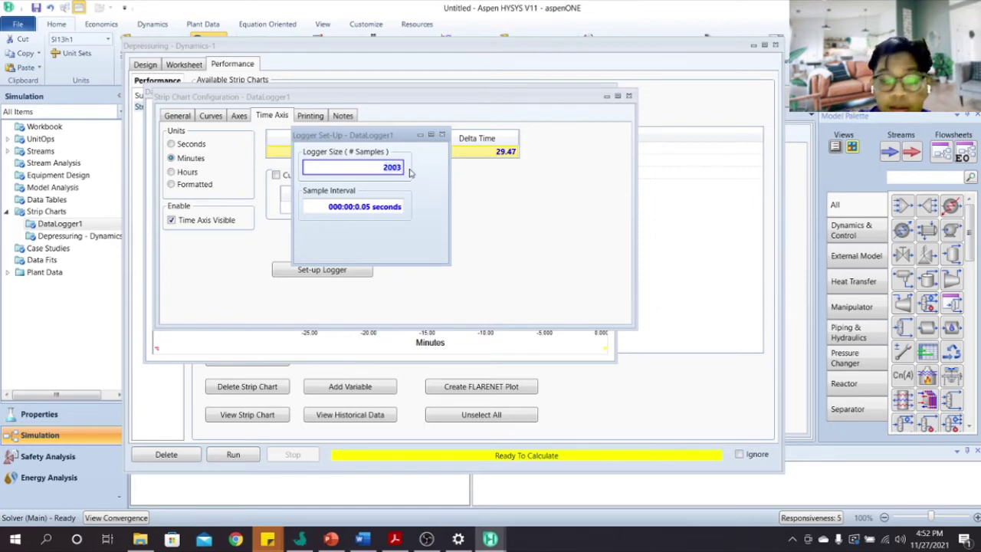
click(383, 210)
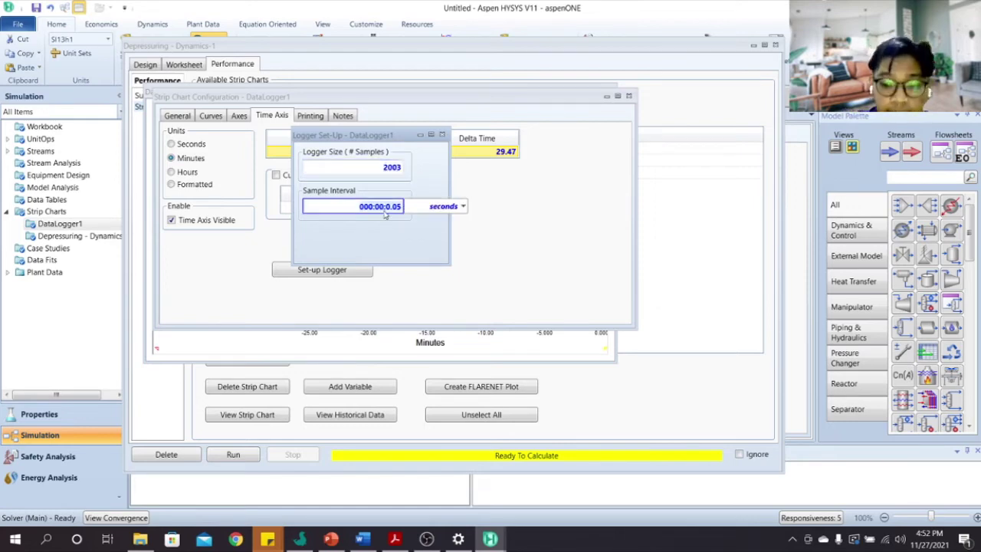
text(0)
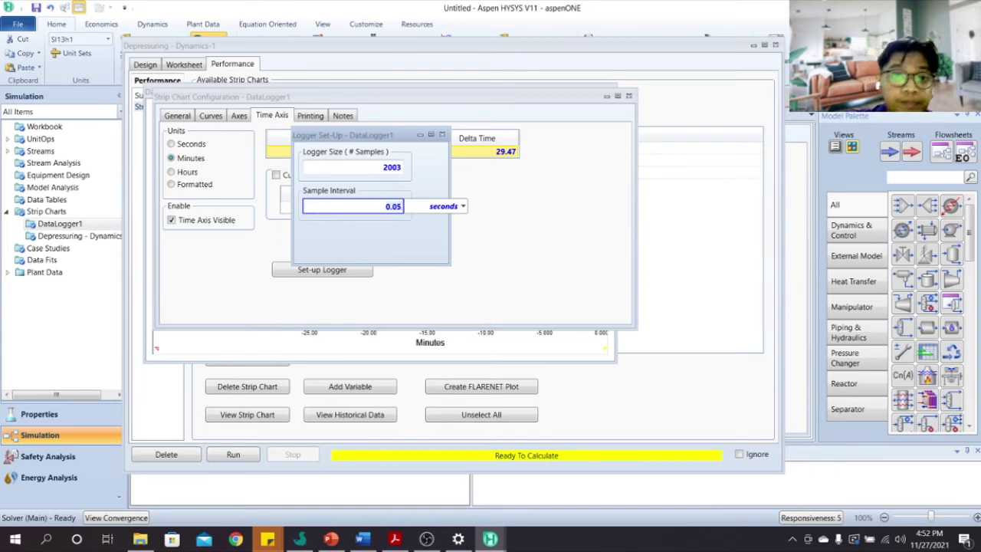
key(Return)
click(442, 135)
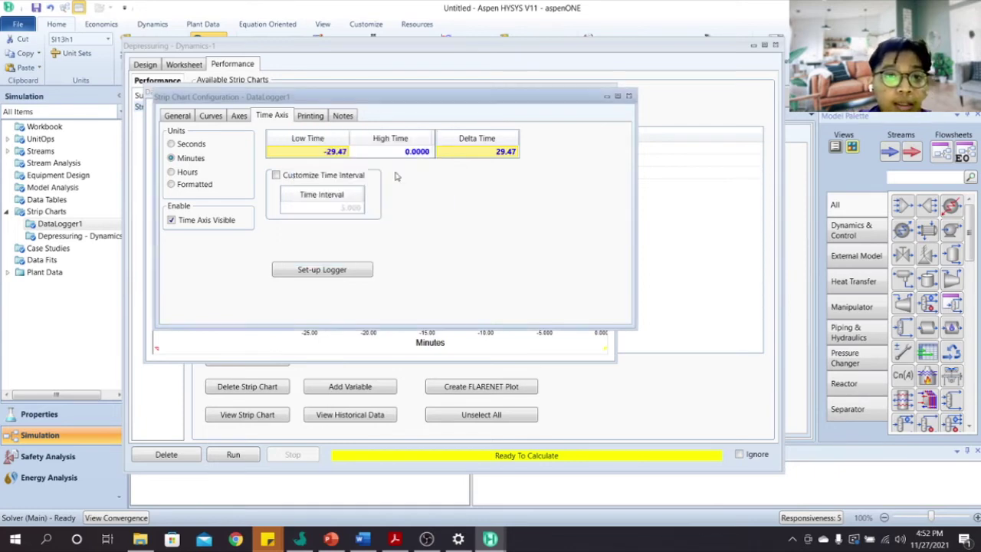
click(628, 97)
- Run the Depressuring - Dynamics-1 calculation and minimise the Depressuring - Dynamics-1-DL chart
click(342, 51)
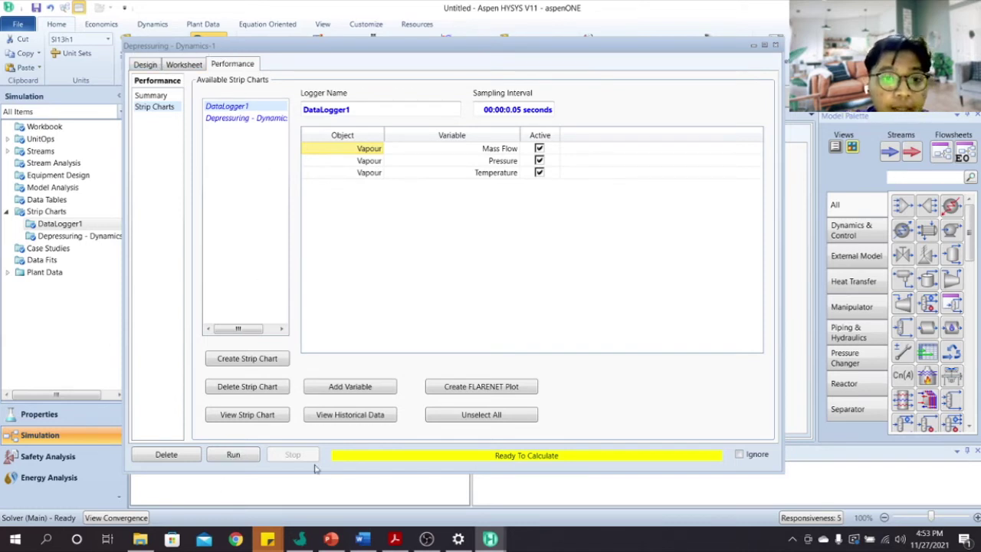
click(234, 454)
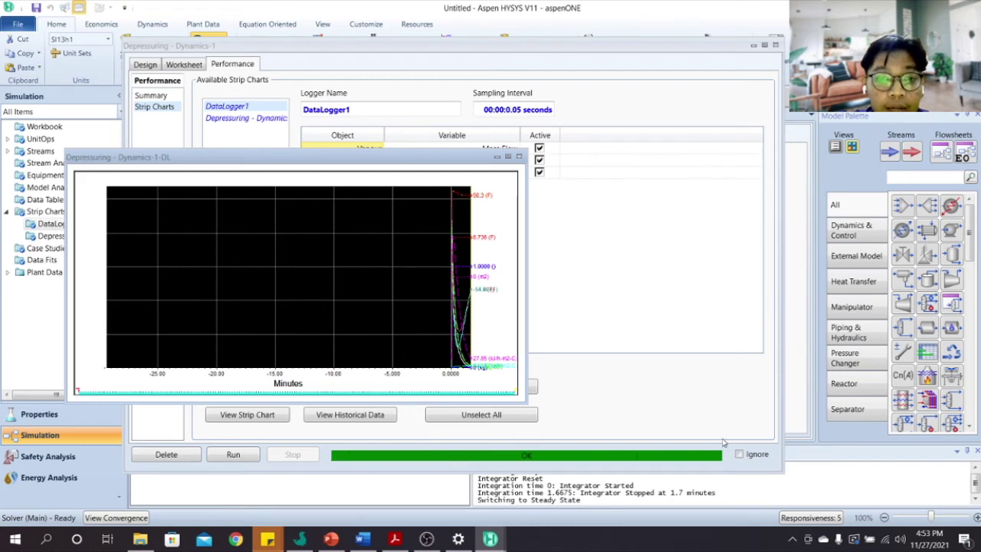
click(496, 160)
- Bring the DataLogger1 chart forward and adjust its time range so the curves fill the plot from 0 minutes
drag(367, 46, 467, 50)
click(198, 92)
drag(325, 95, 328, 66)
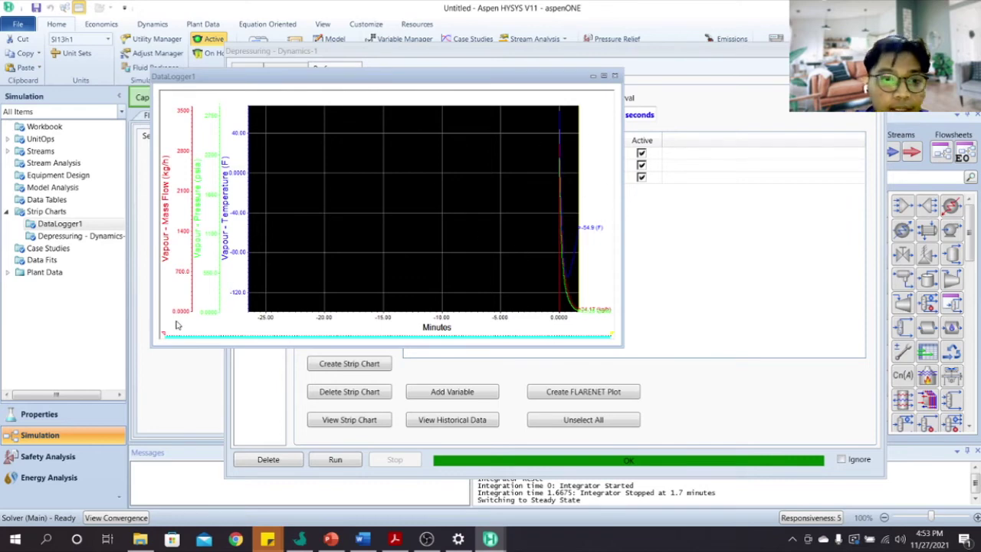
drag(163, 334, 159, 334)
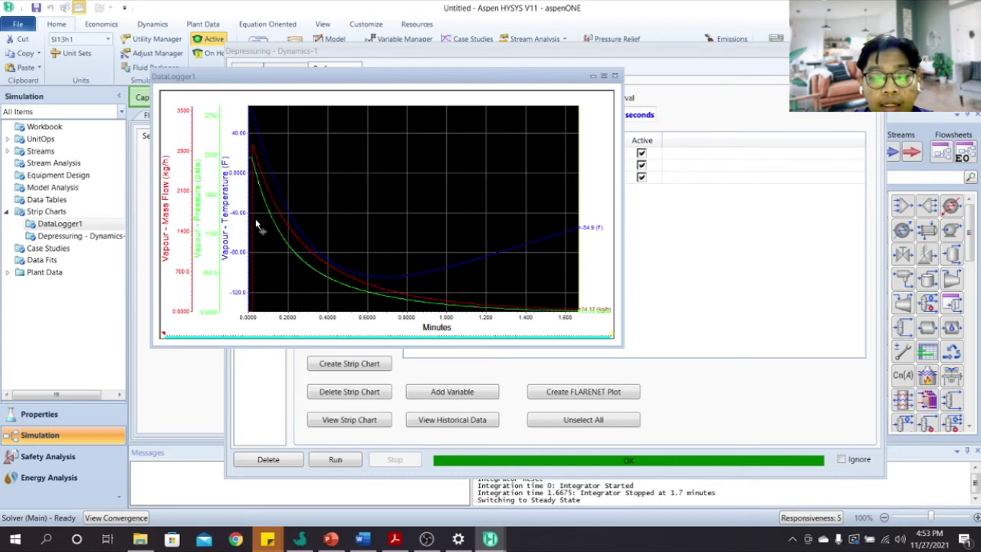
mouse_move(266, 217)
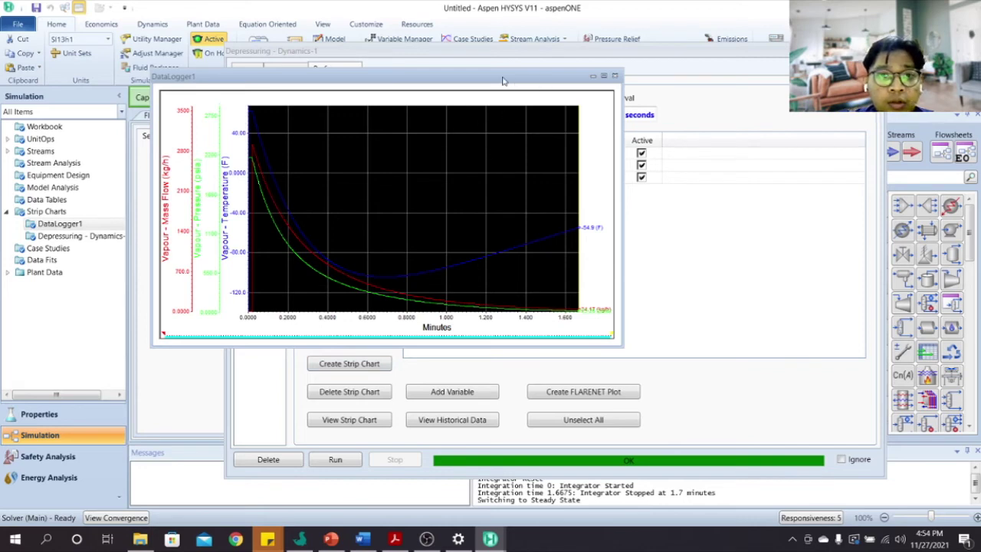
- Minimise the Depressuring - Dynamics-1 window and show the main flowsheet with the DataLogger1 chart moved aside
drag(503, 80, 699, 126)
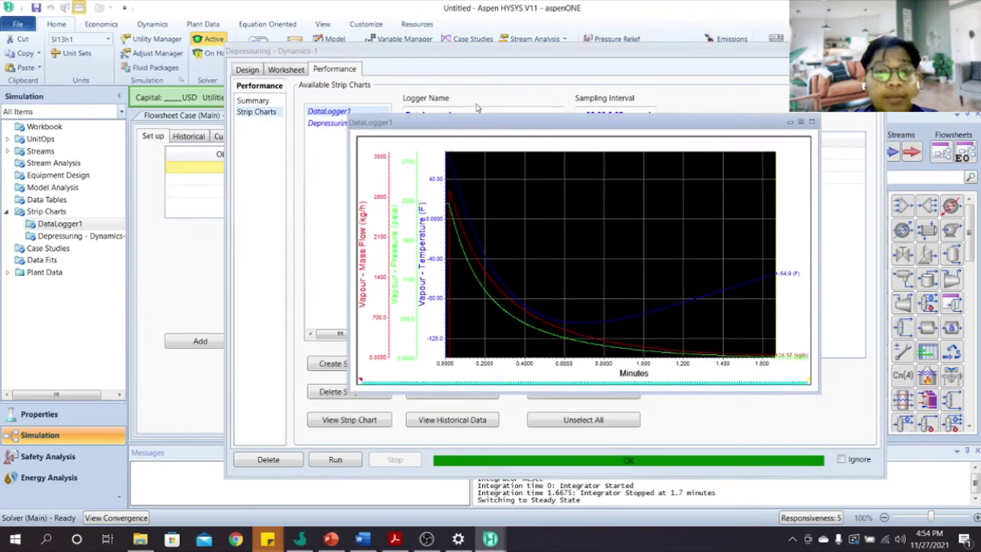
drag(451, 56, 353, 218)
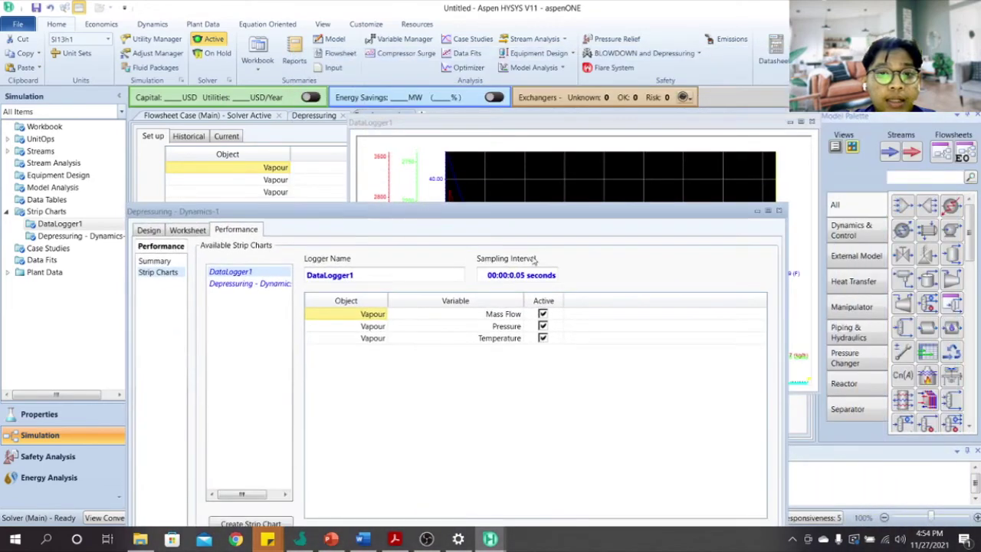
click(756, 211)
drag(439, 127, 462, 174)
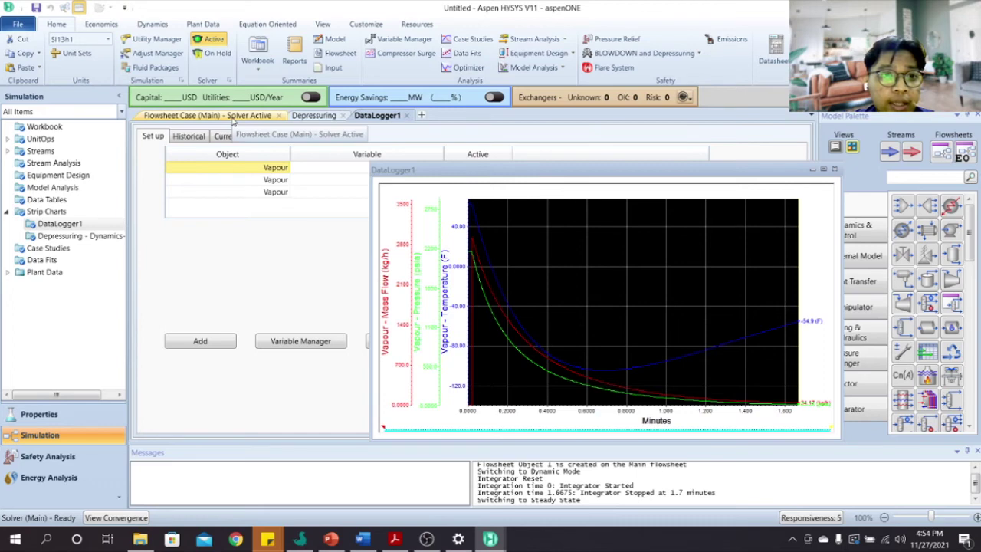
click(232, 121)
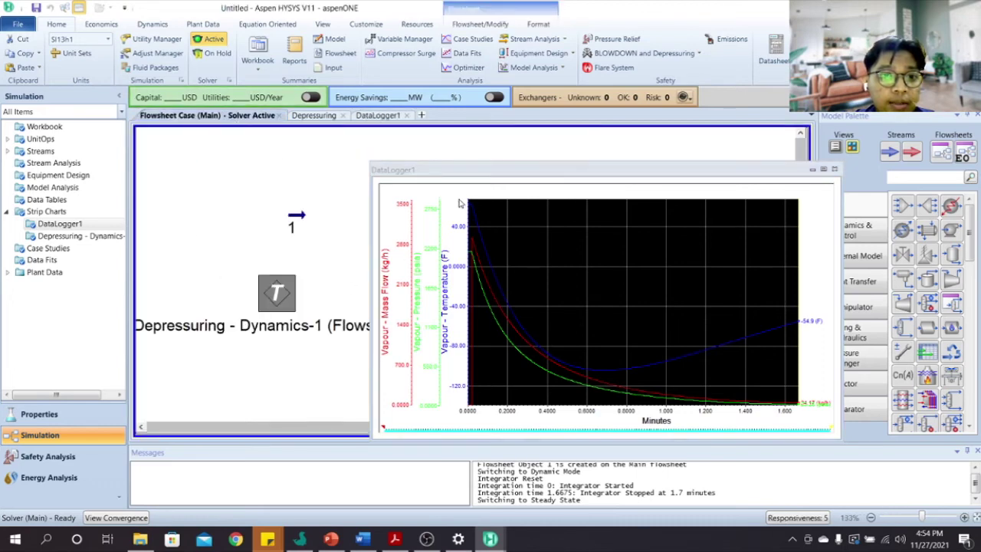
drag(465, 169, 614, 96)
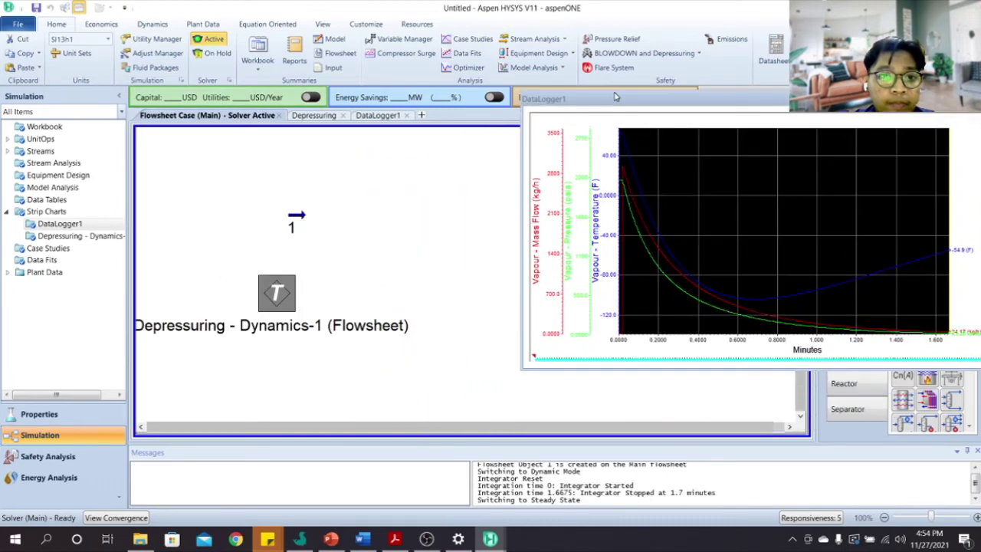
- Enter the sub-flowsheet environment of the Depressuring - Dynamics-1 block
double_click(277, 293)
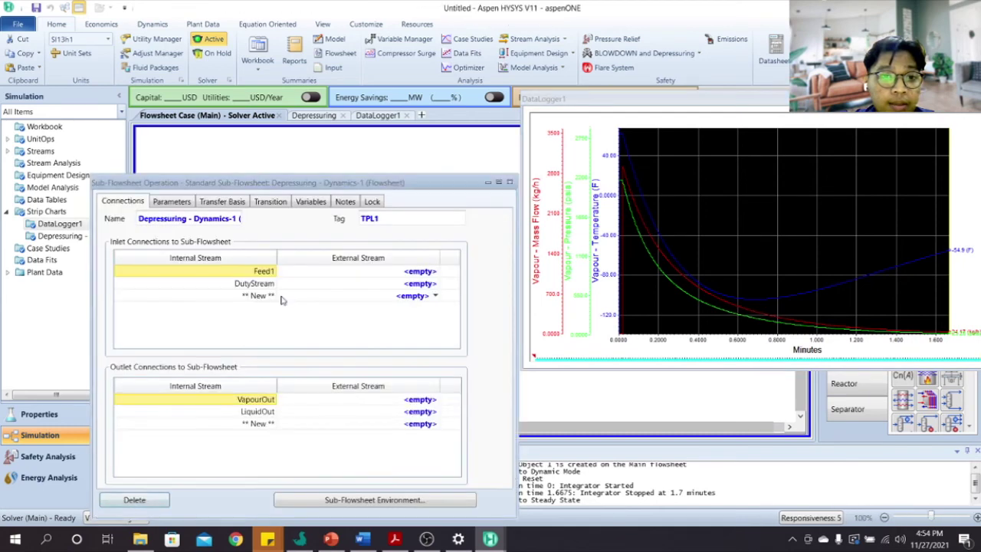
drag(332, 117, 331, 55)
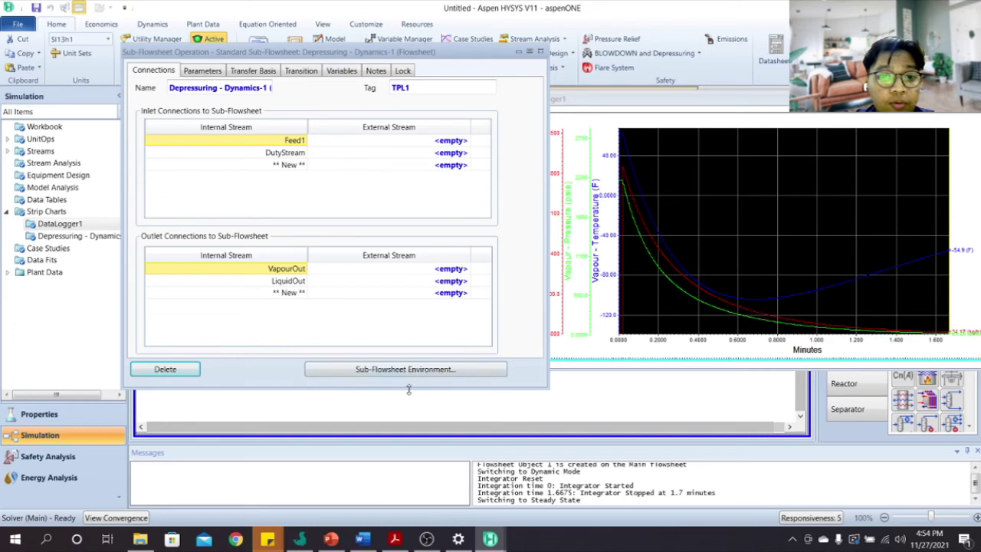
click(427, 370)
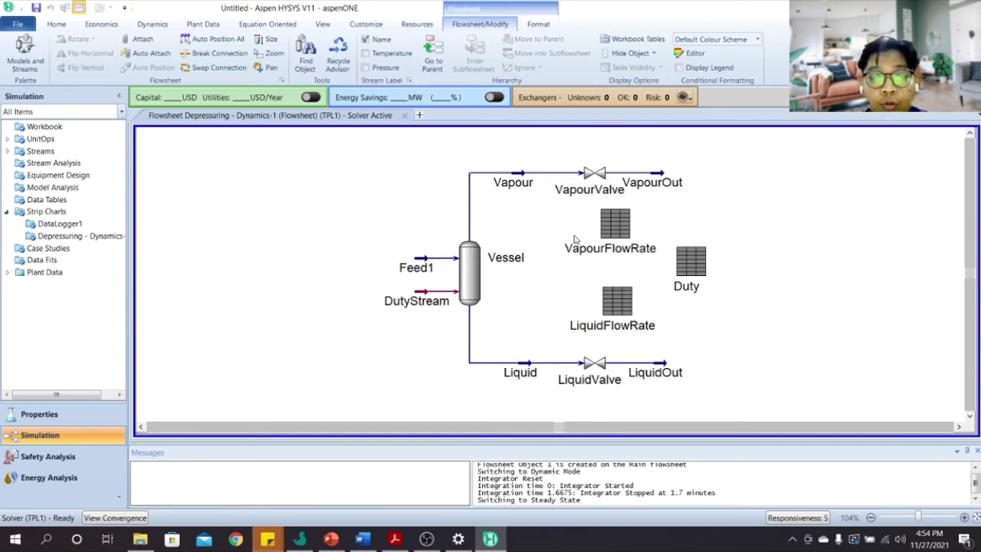
click(578, 201)
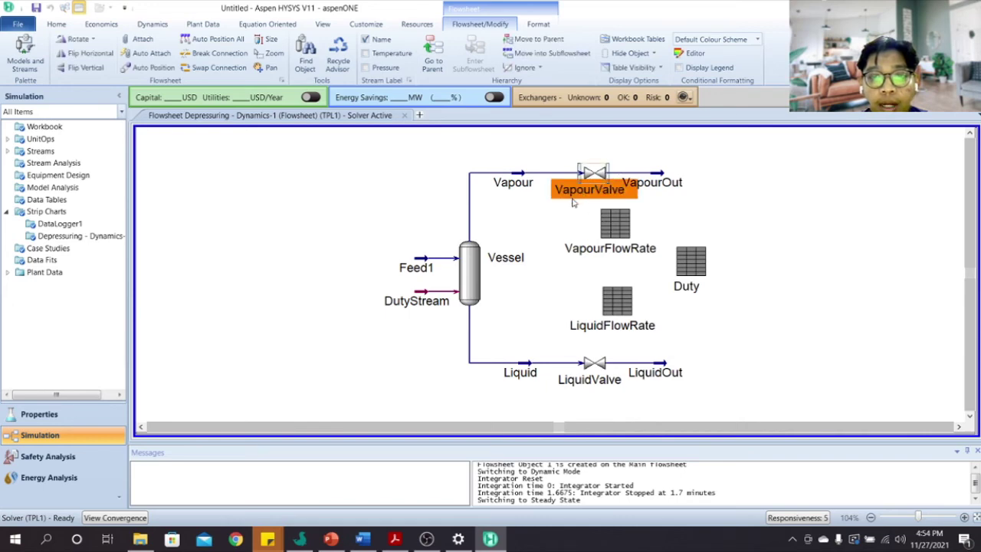
click(564, 235)
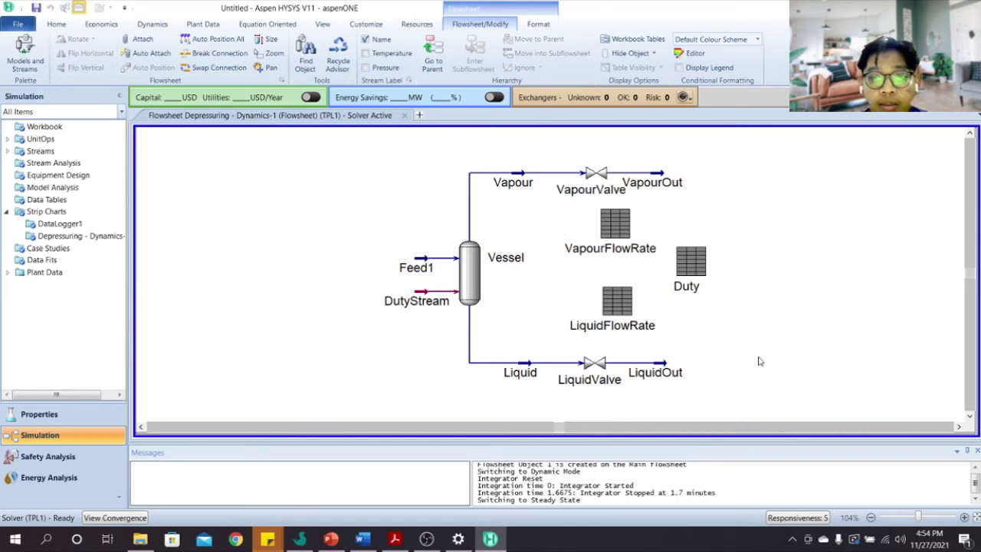
drag(758, 361, 557, 198)
click(741, 209)
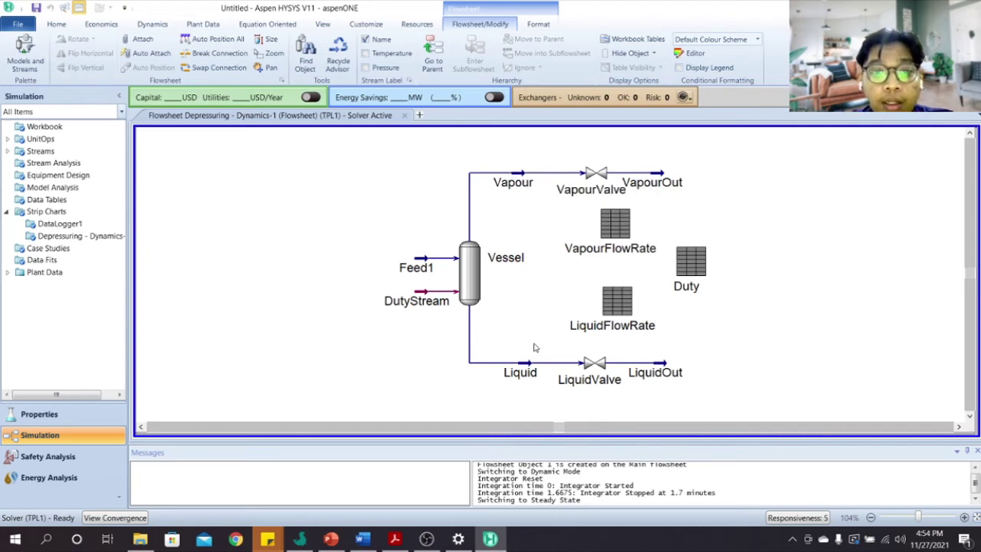
- Examine the worksheet conditions of the Vapour stream and of the streams connected to the Vessel separator
double_click(513, 181)
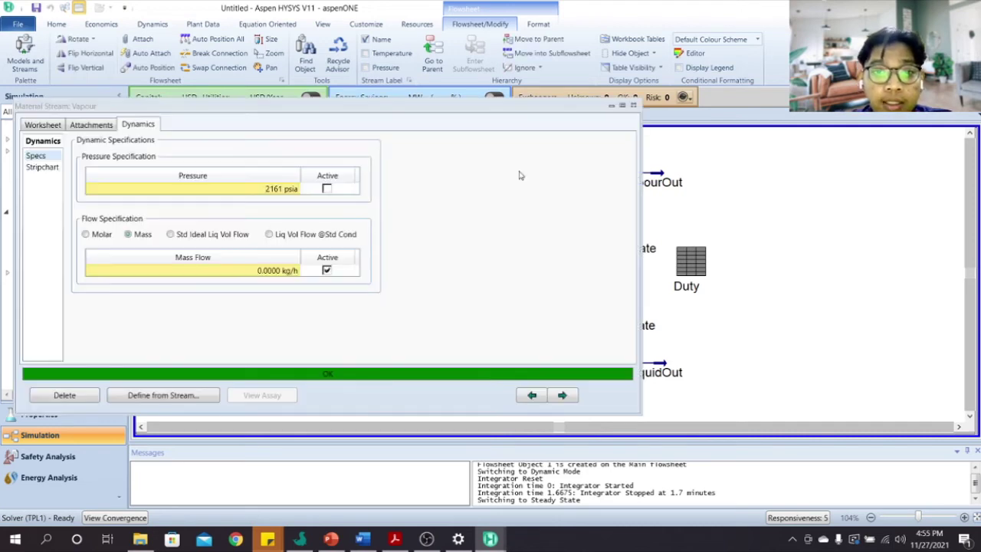
click(43, 125)
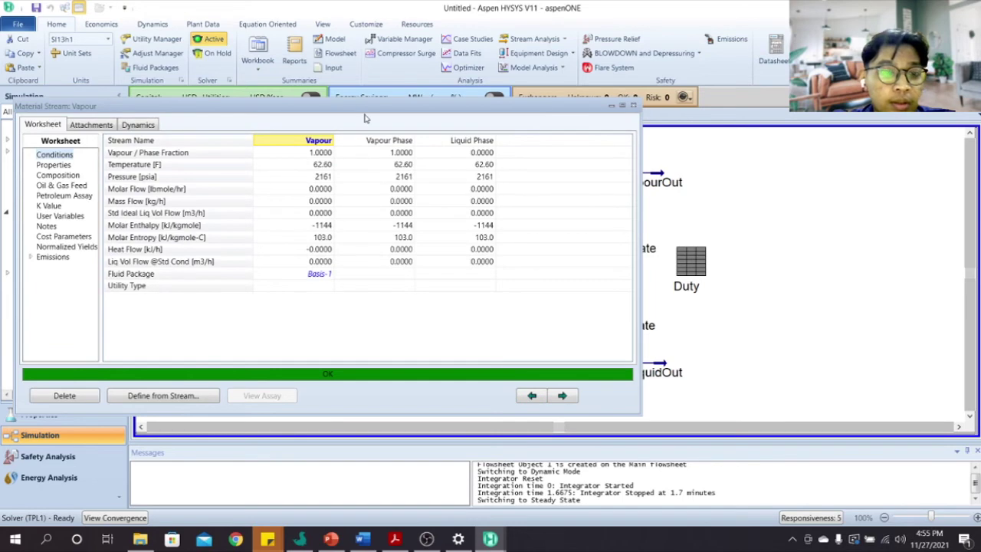
drag(363, 115, 420, 102)
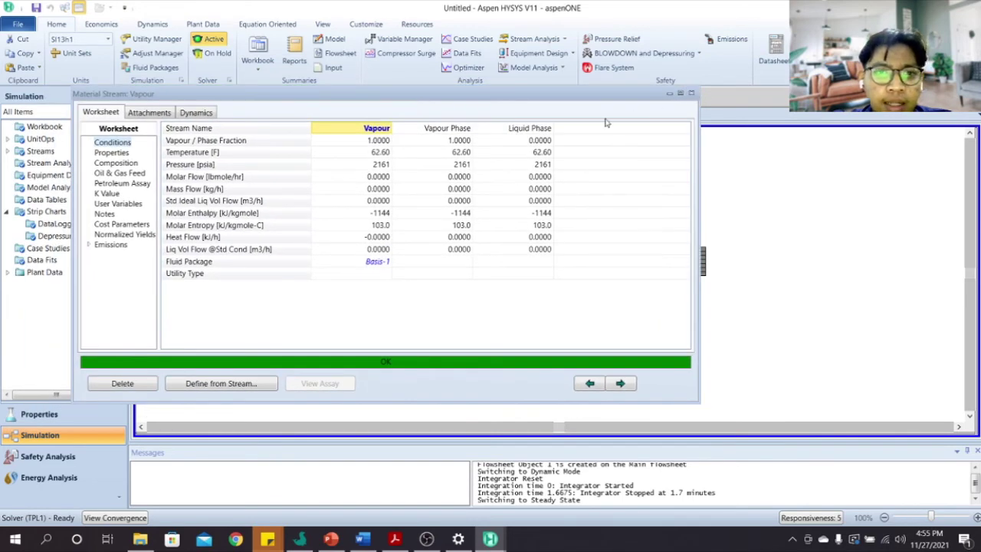
click(690, 92)
double_click(464, 261)
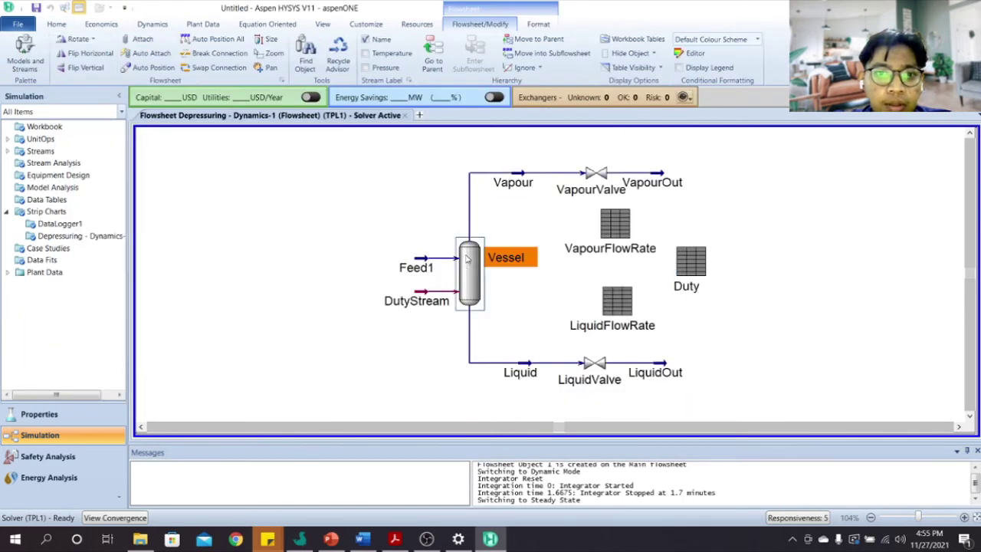
click(173, 150)
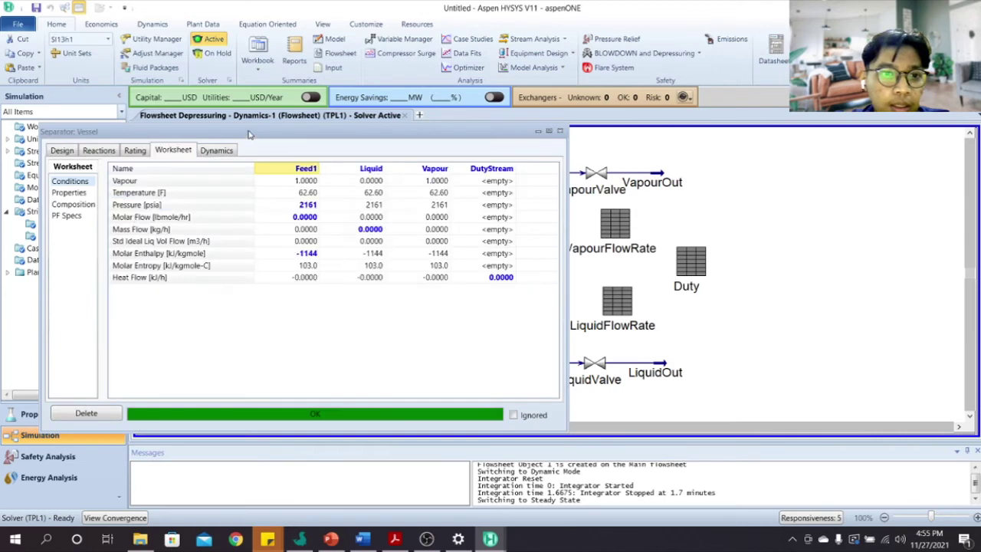
drag(249, 132, 261, 108)
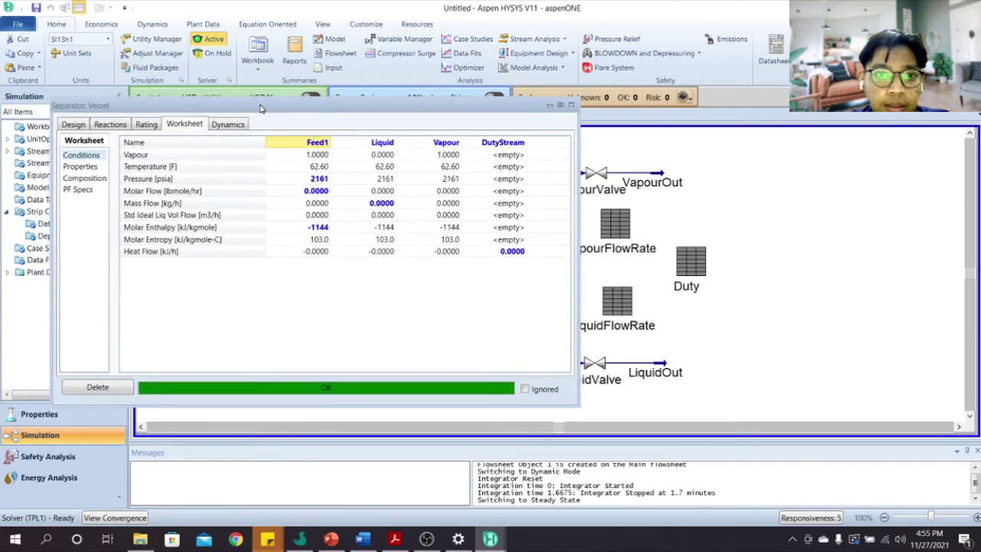
- Close the Vessel separator window and examine the worksheet conditions of the Vapour and VapourOut streams
click(572, 105)
double_click(514, 179)
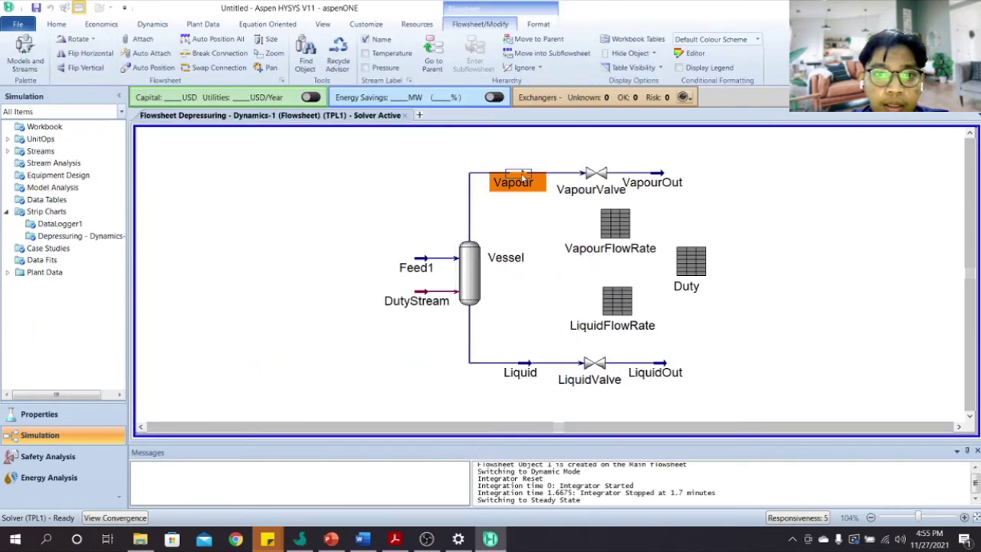
drag(320, 157, 301, 203)
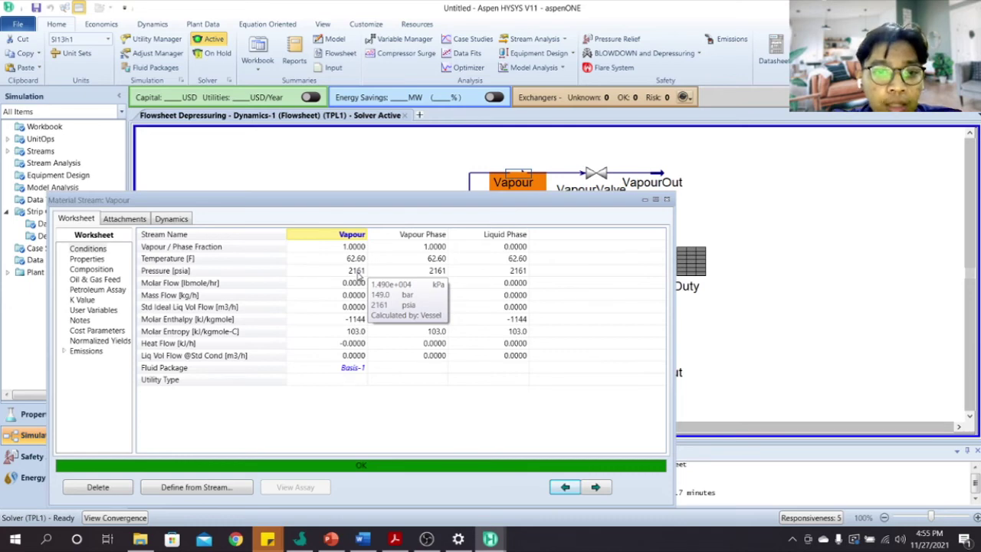
drag(616, 203, 555, 143)
click(608, 141)
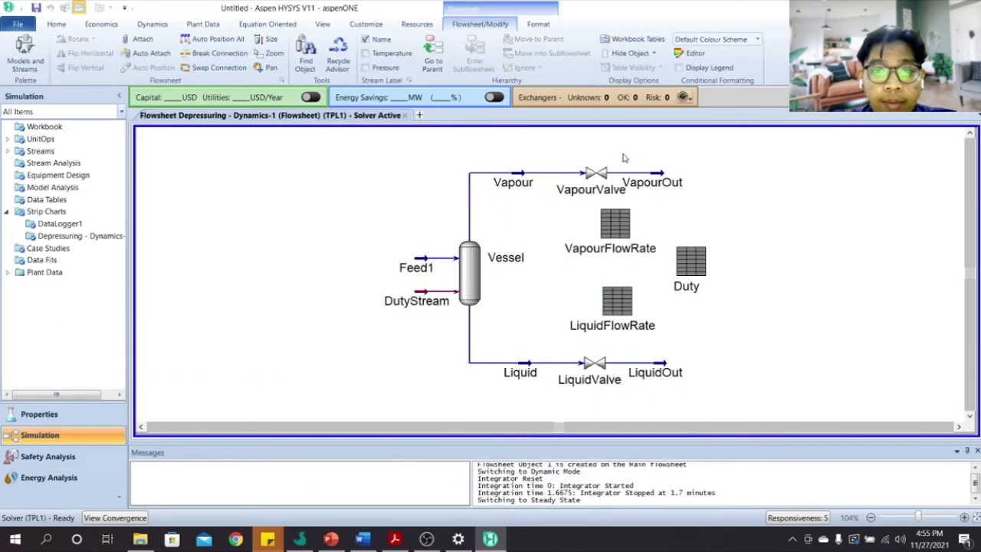
double_click(657, 175)
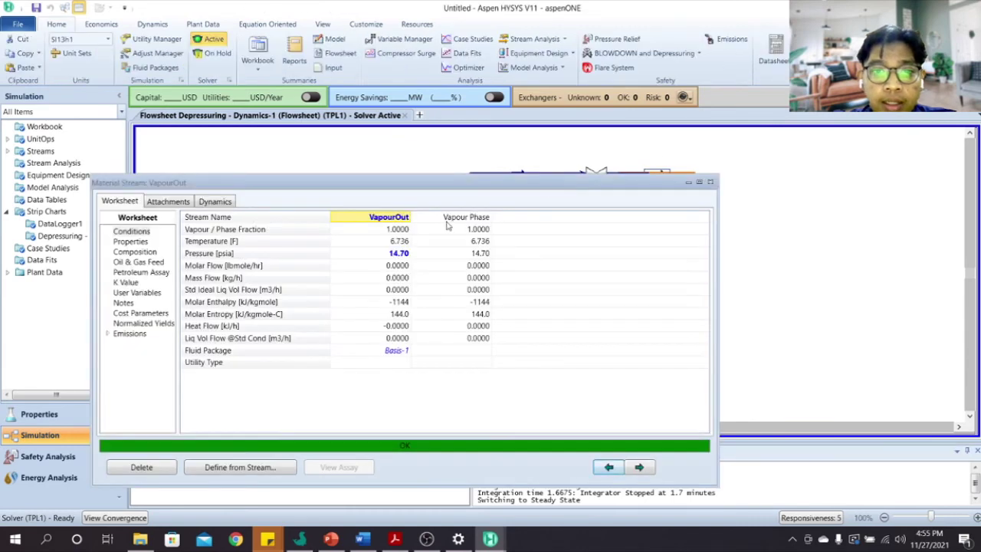
drag(436, 190, 415, 162)
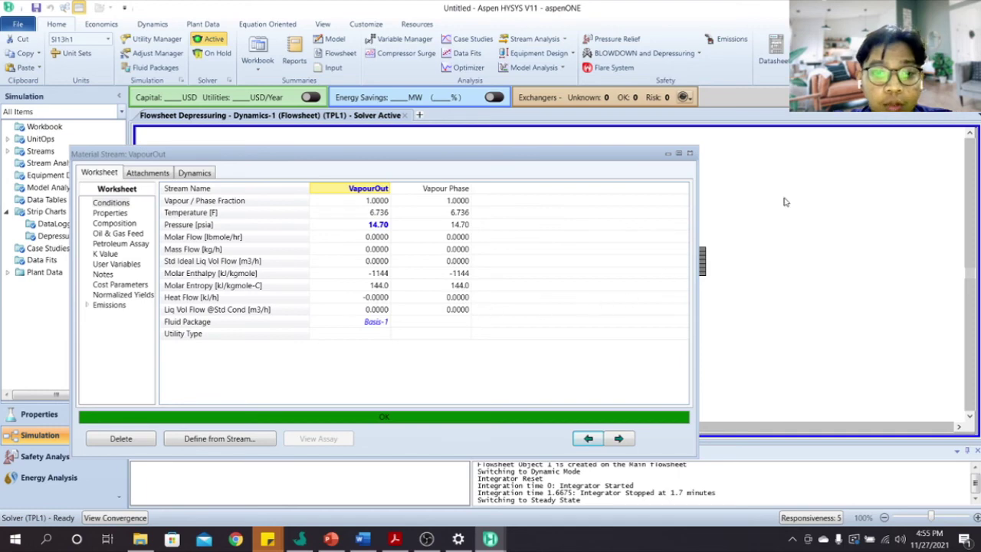
click(690, 153)
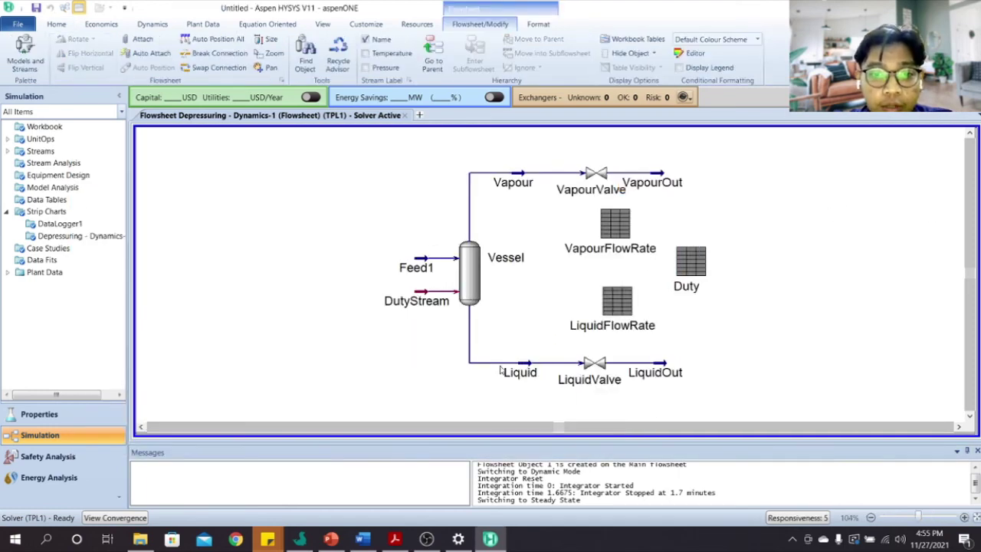
- Examine the worksheet conditions of the Liquid and LiquidOut streams, closing each stream window after viewing
double_click(527, 366)
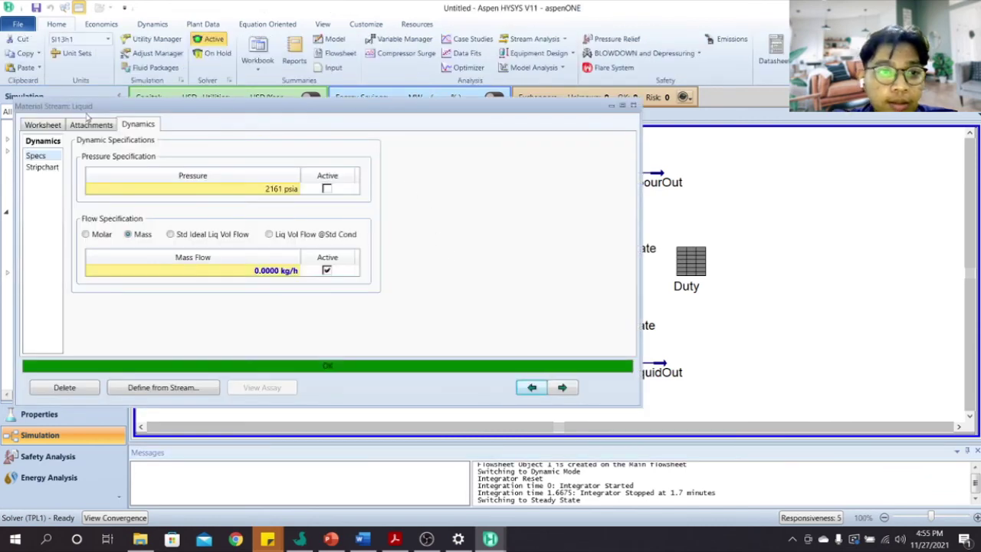
click(43, 125)
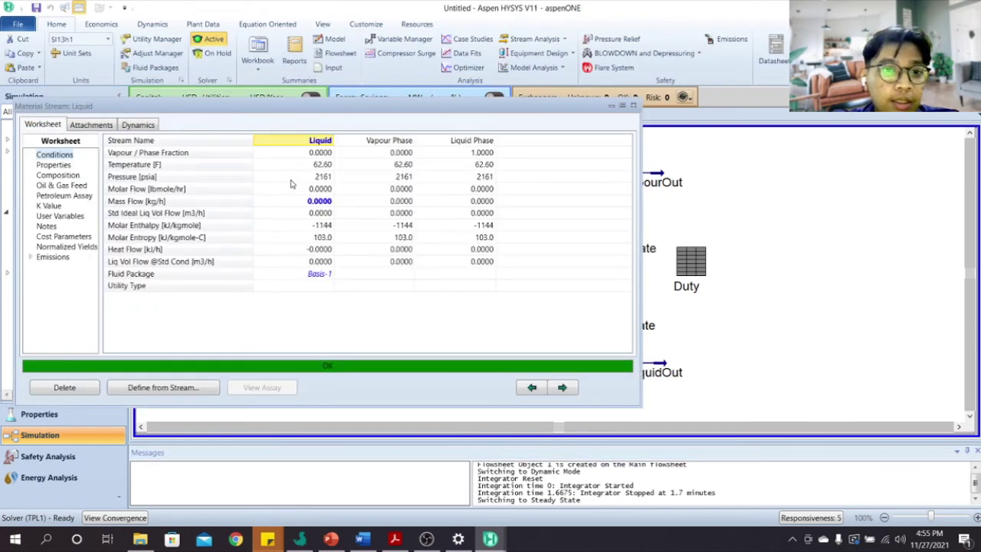
mouse_move(328, 182)
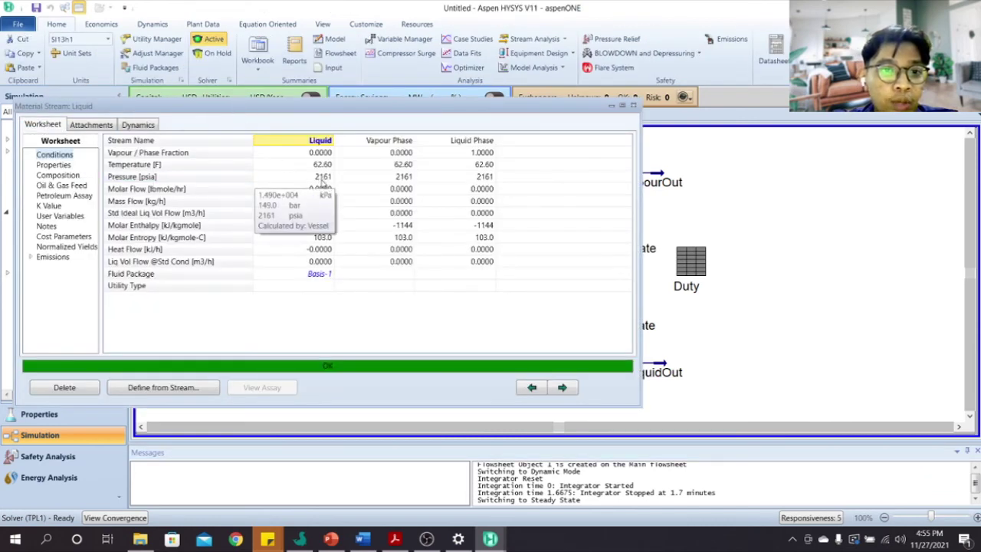
click(633, 105)
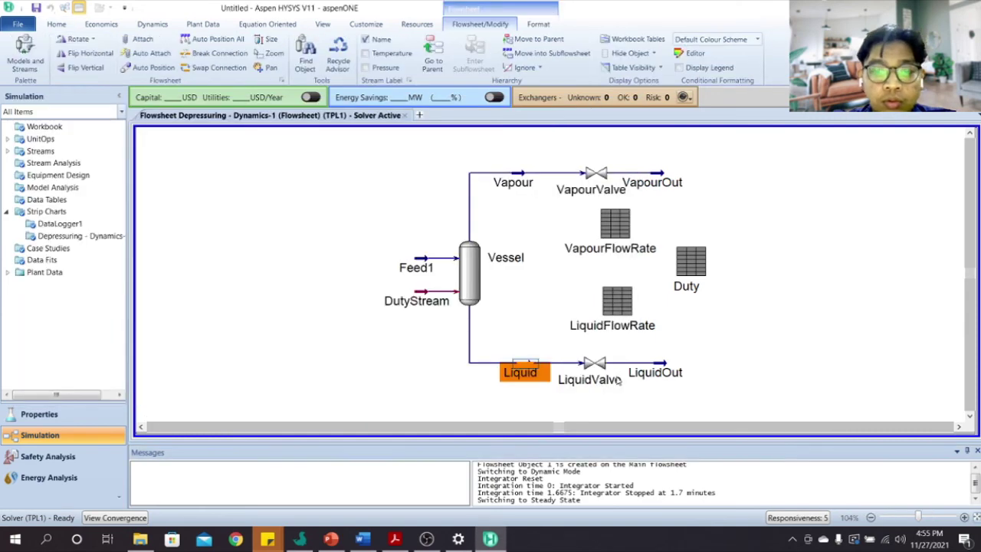
double_click(651, 369)
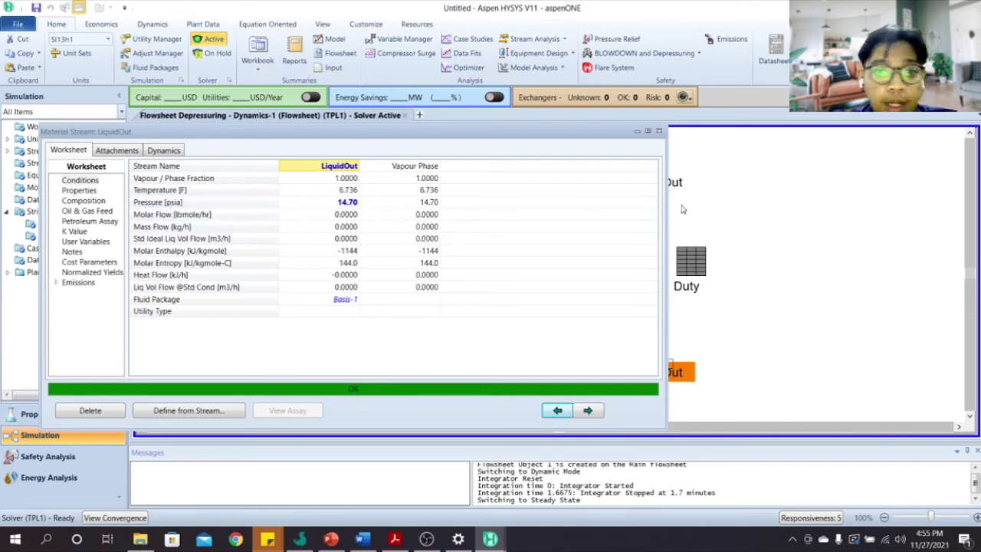
click(658, 131)
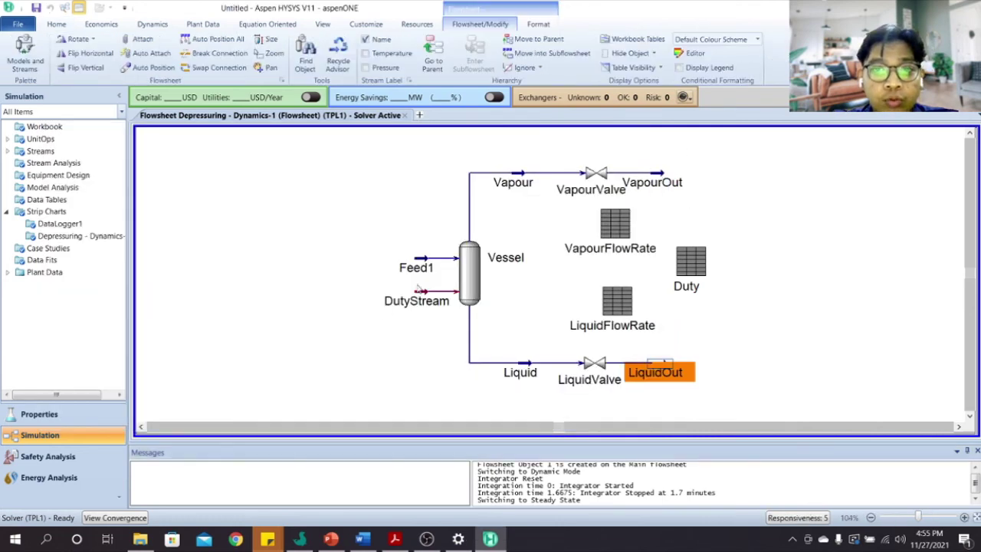